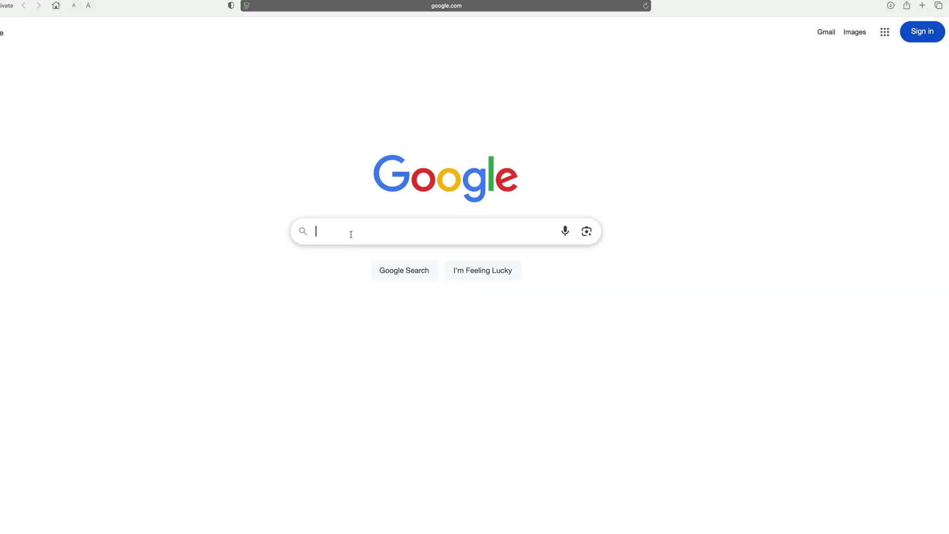
Find imagelight.com through a web search, go to the site and open its Subscribe page.
type("Imagelight.com")
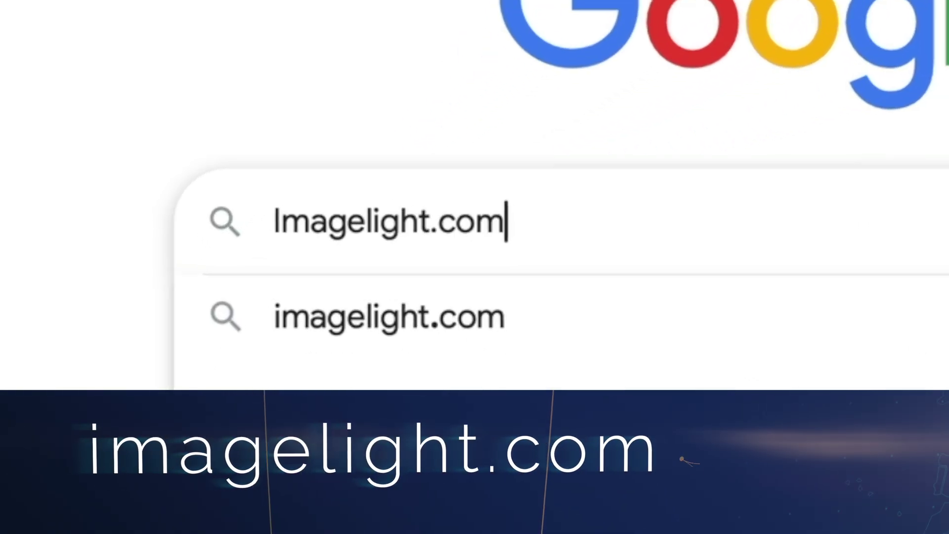
key("Return")
left_click(63, 171)
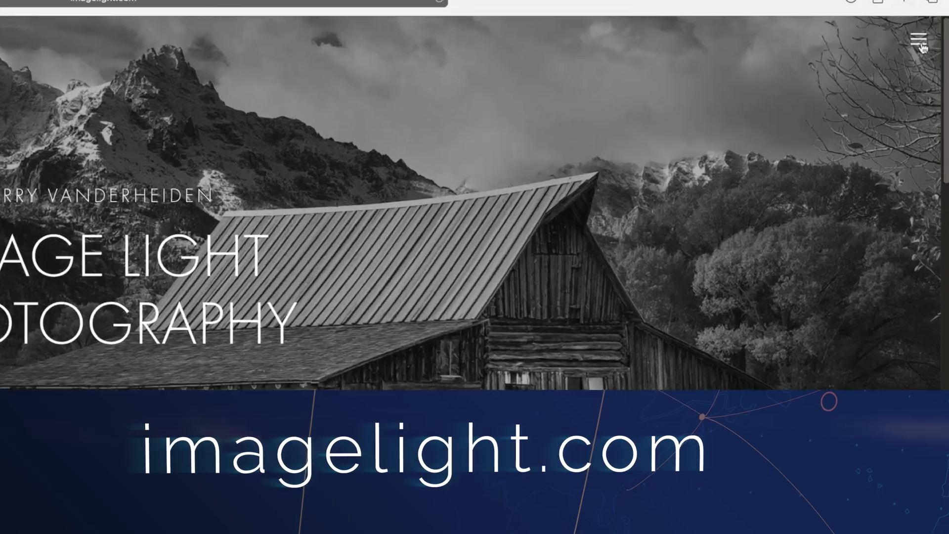
left_click(931, 30)
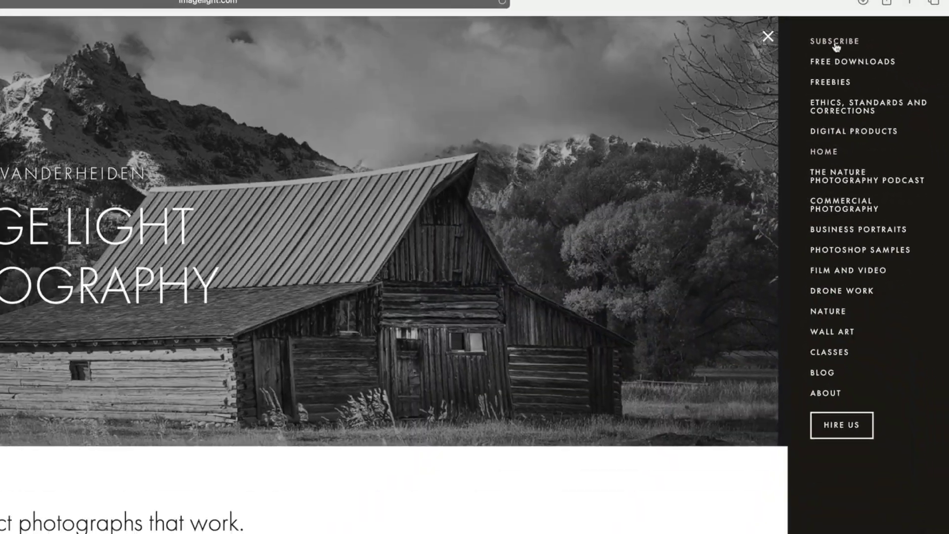
left_click(836, 44)
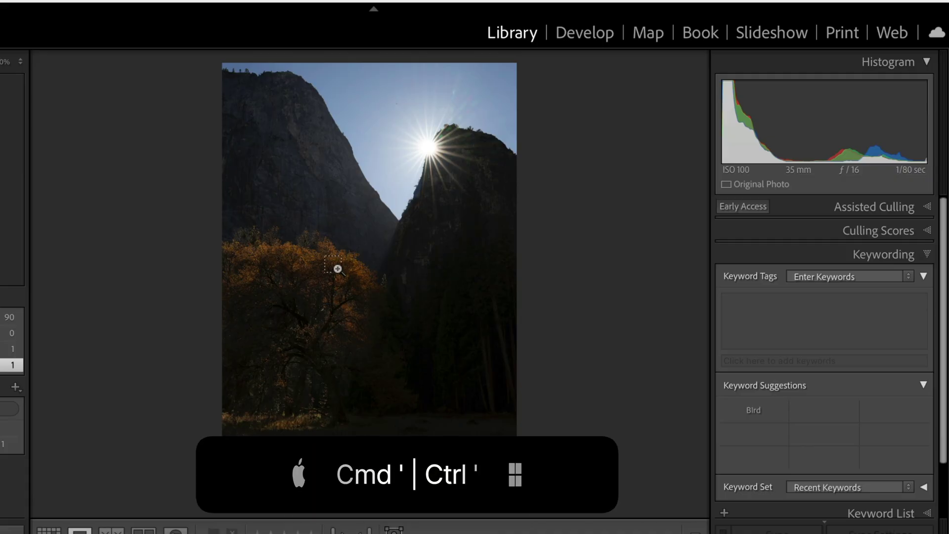
In Lightroom Classic, create a virtual copy of the sunburst mountain photo and open the copy at full view.
key("ctrl+apostrophe")
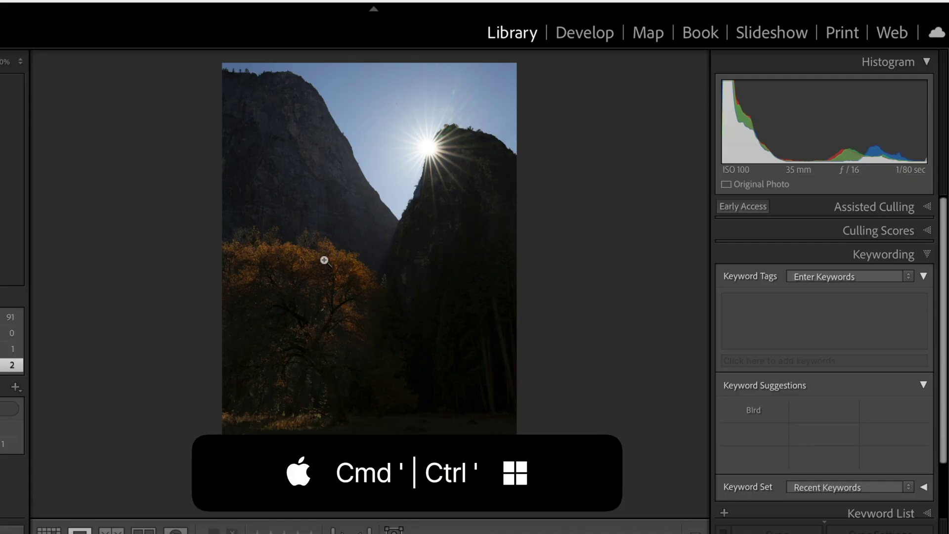
left_click(48, 529)
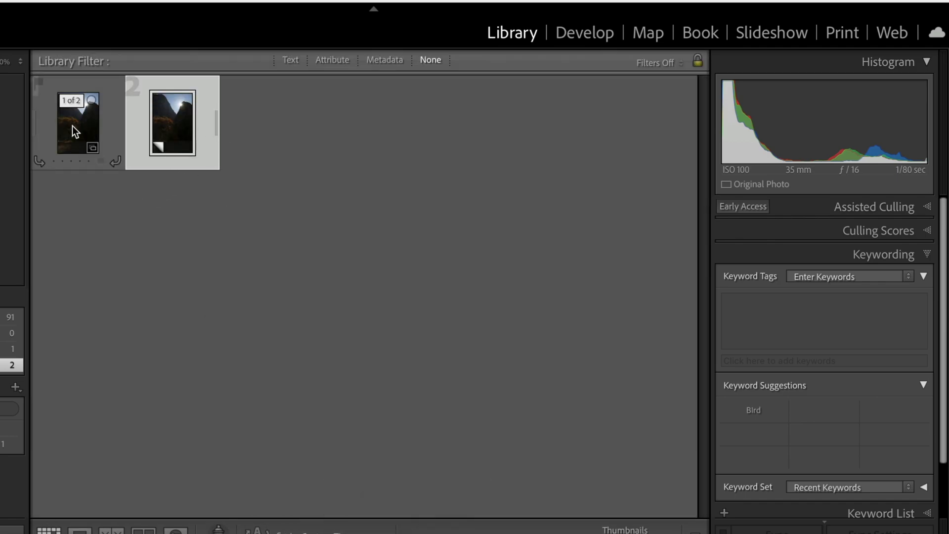
double_click(181, 129)
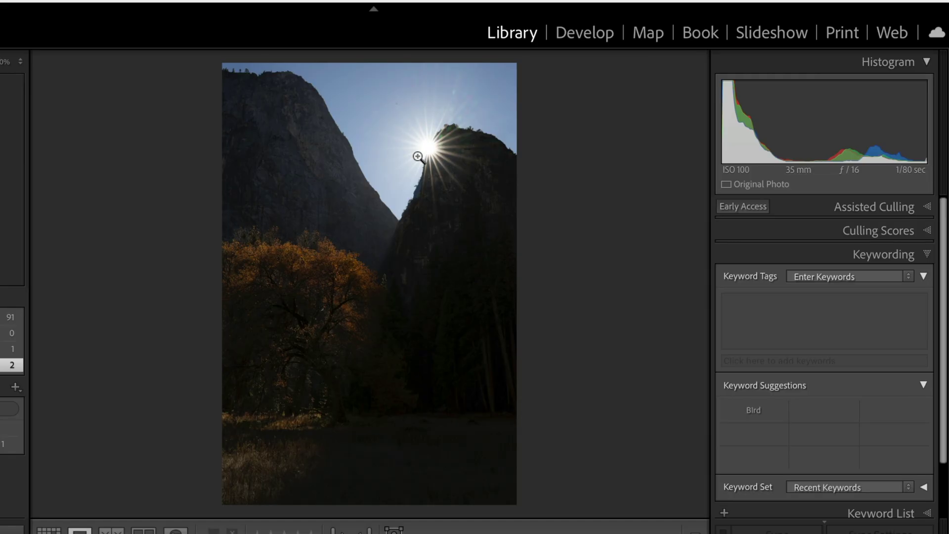
Examine the sky above the sunburst up close for dust spots and lens flare.
left_click(438, 129)
left_click_drag(438, 130, 550, 426)
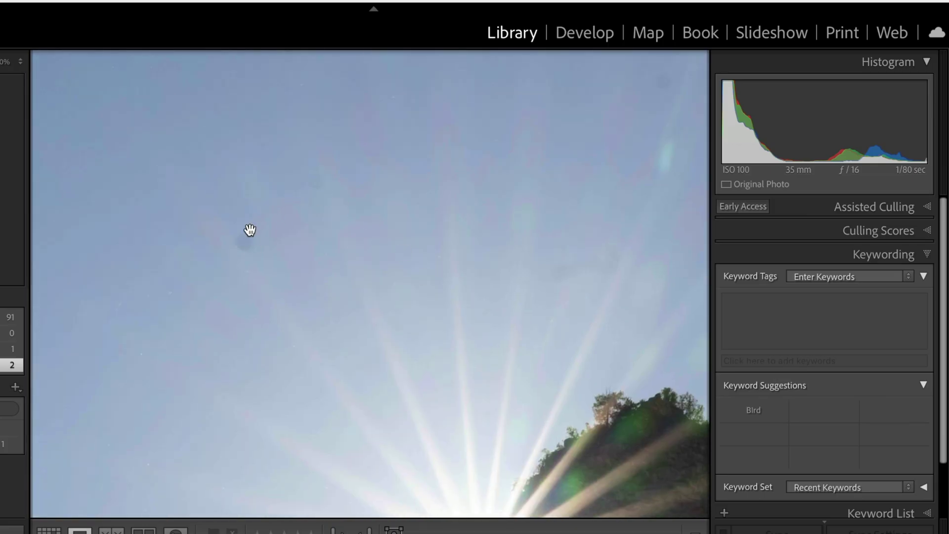
left_click(292, 249)
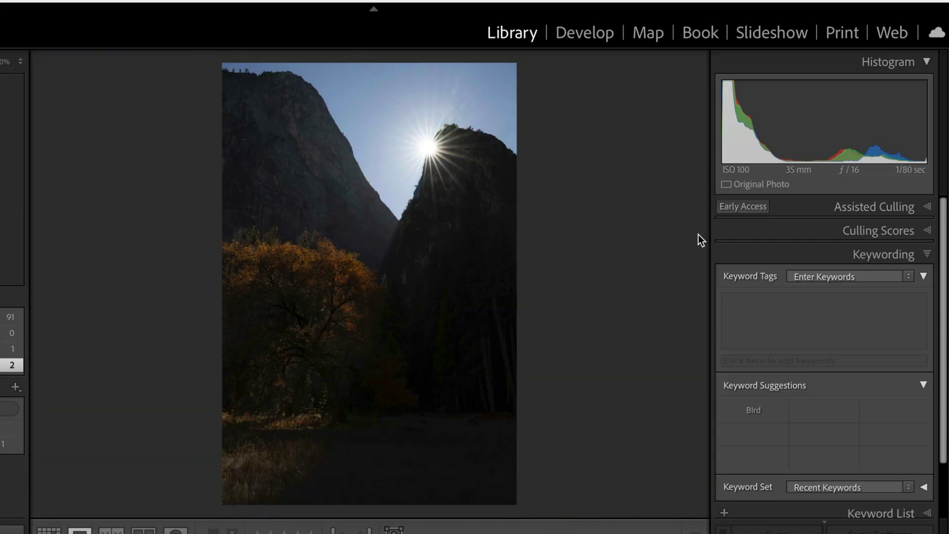
Open the virtual copy for developing, activate the Remove tool, and turn on Visualize Spots with a raised threshold.
left_click(597, 31)
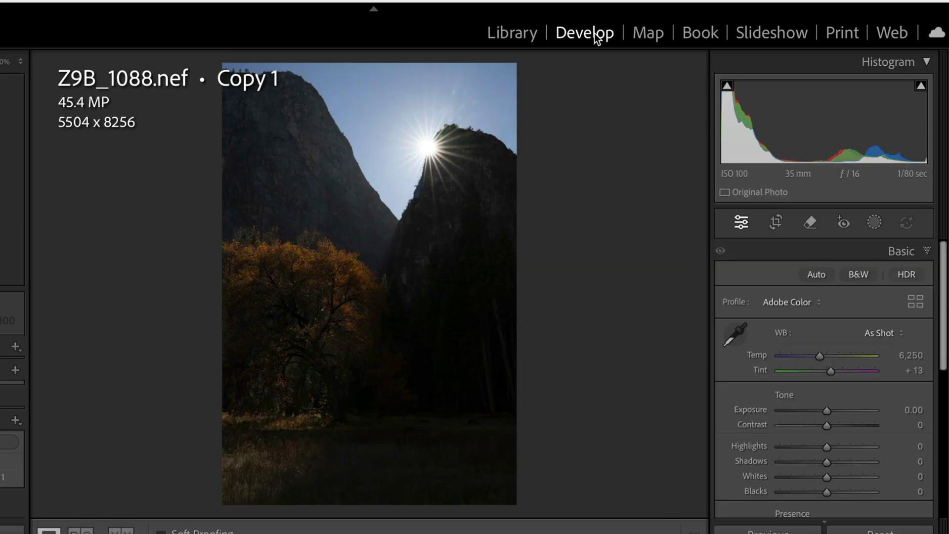
left_click(808, 225)
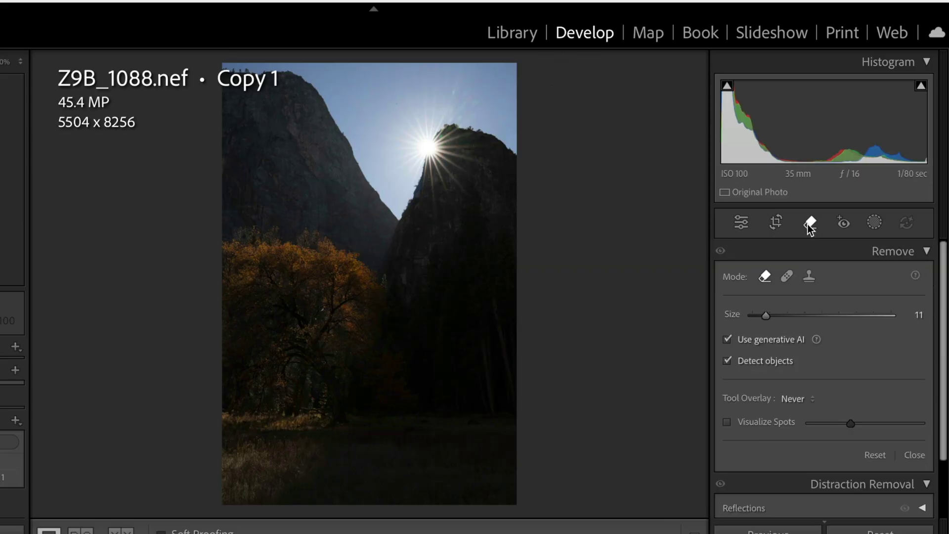
scroll(802, 316, "down", 1)
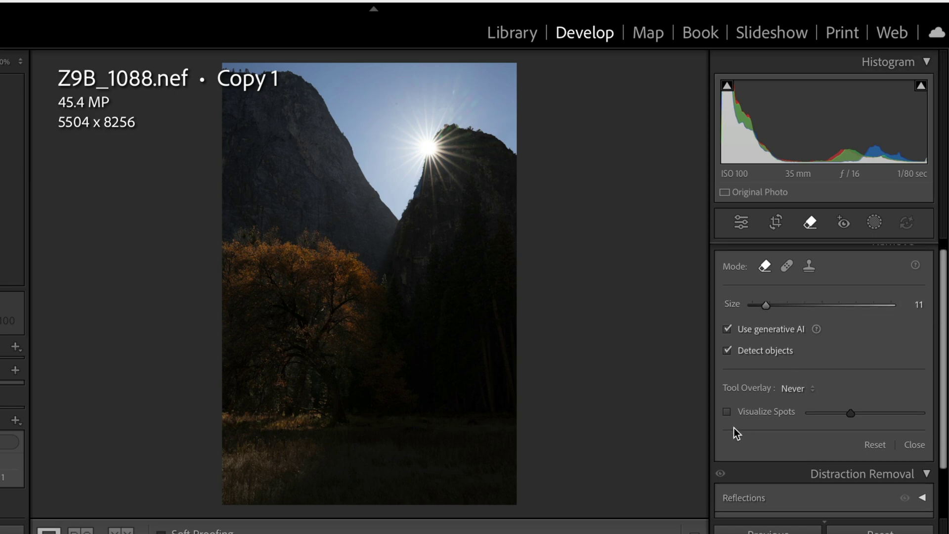
left_click(729, 413)
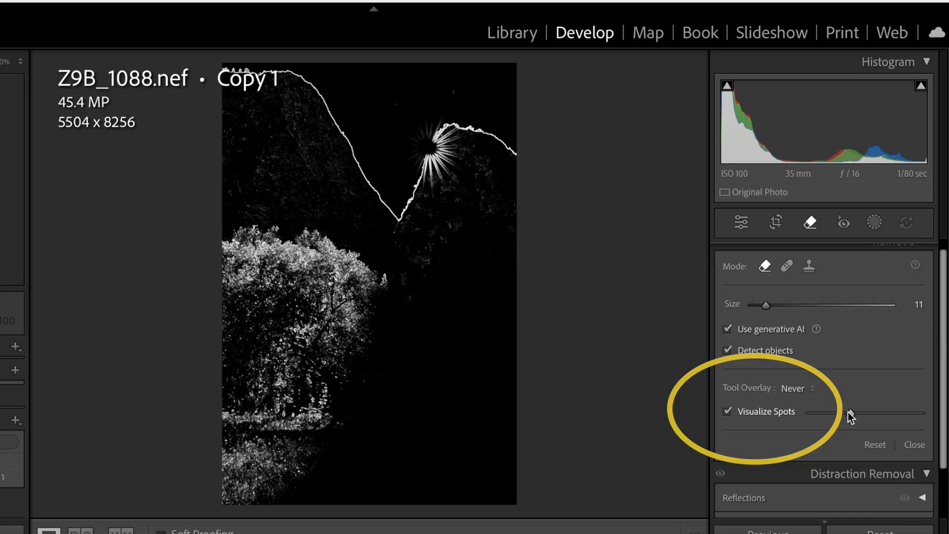
left_click_drag(849, 414, 865, 412)
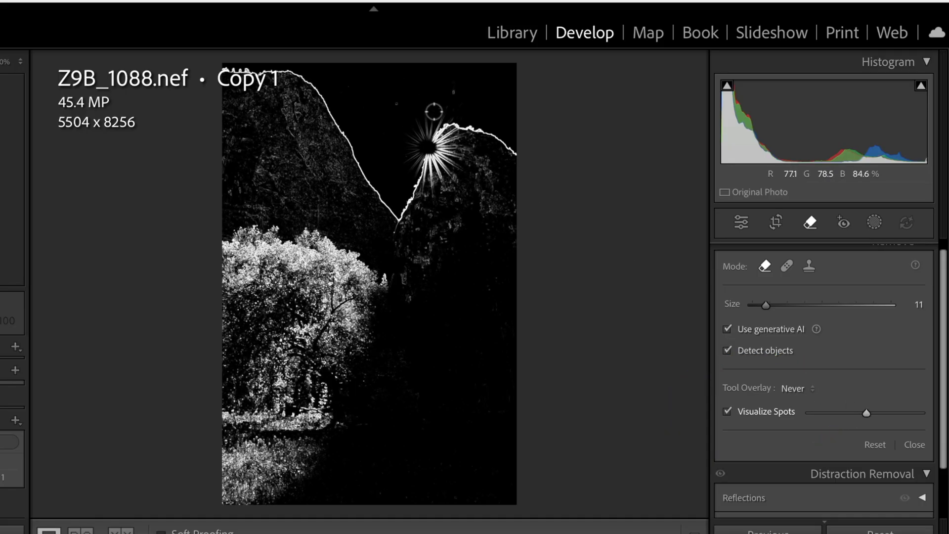
left_click_drag(867, 412, 870, 412)
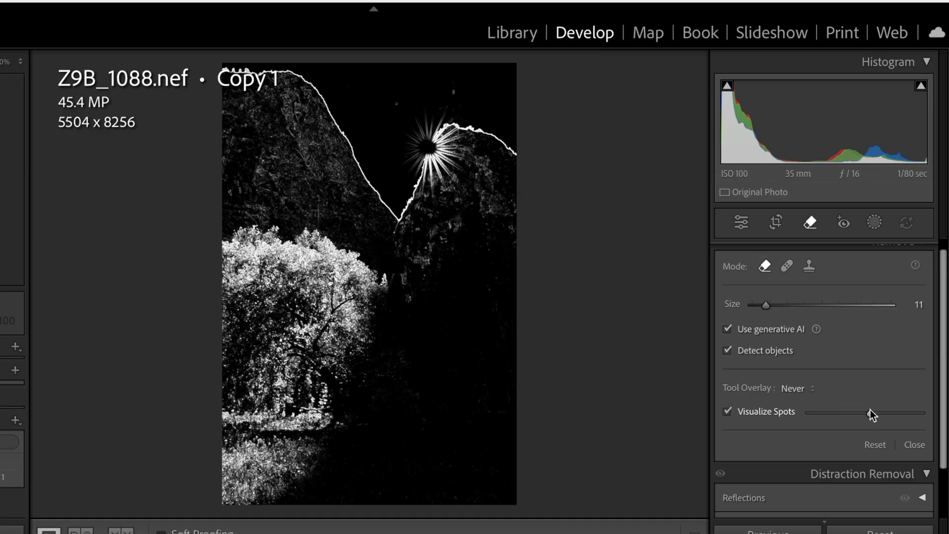
At 50% zoom, mark the lens flare and the large ring-shaped dust spot in the sky with a size 14 removal brush.
key("z")
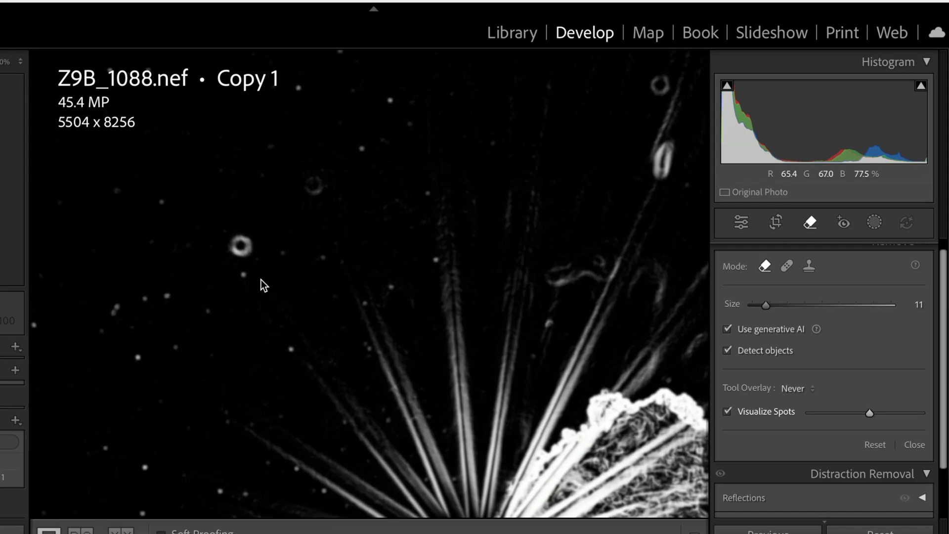
left_click(22, 63)
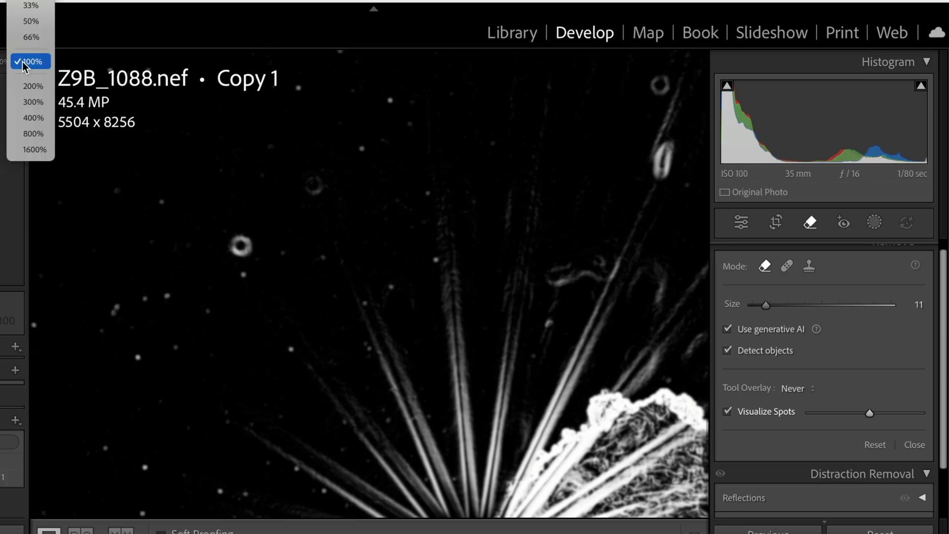
left_click(30, 22)
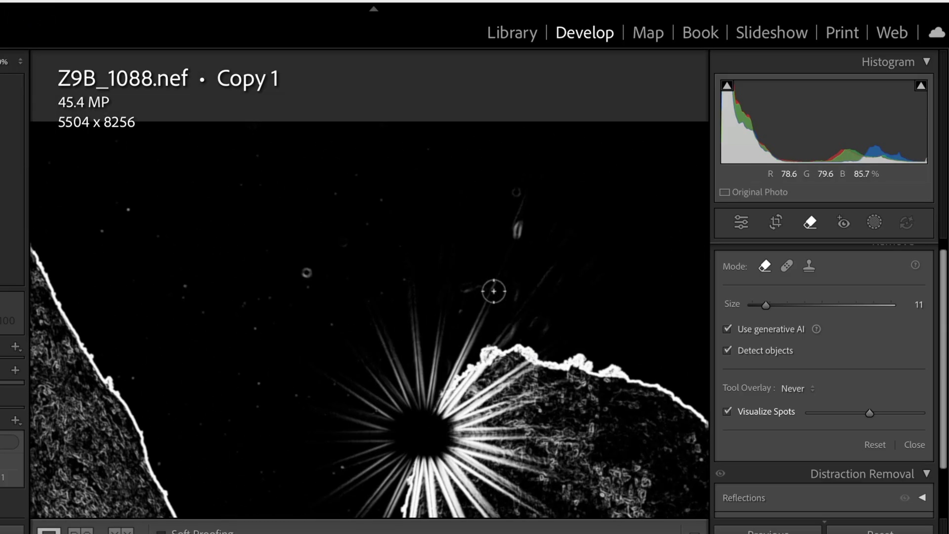
scroll(502, 270, "up", 3)
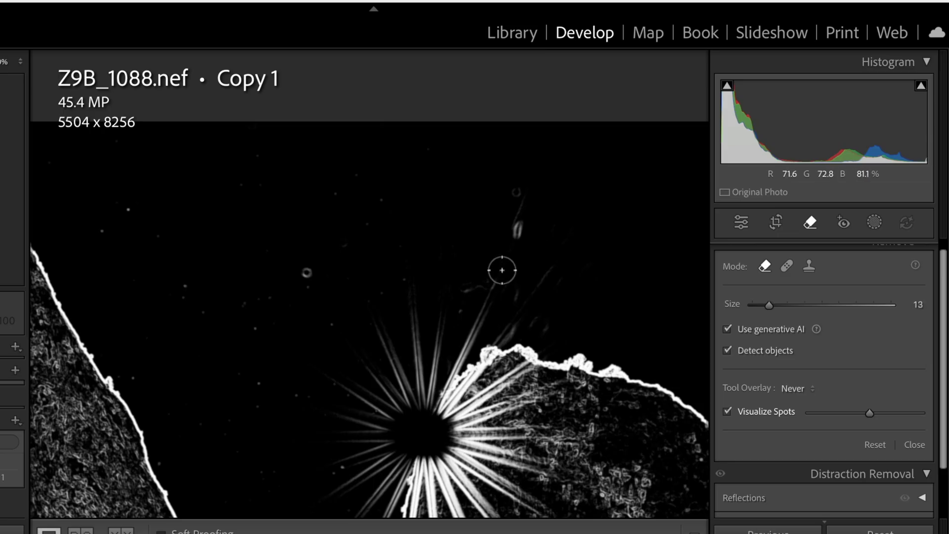
left_click(515, 230)
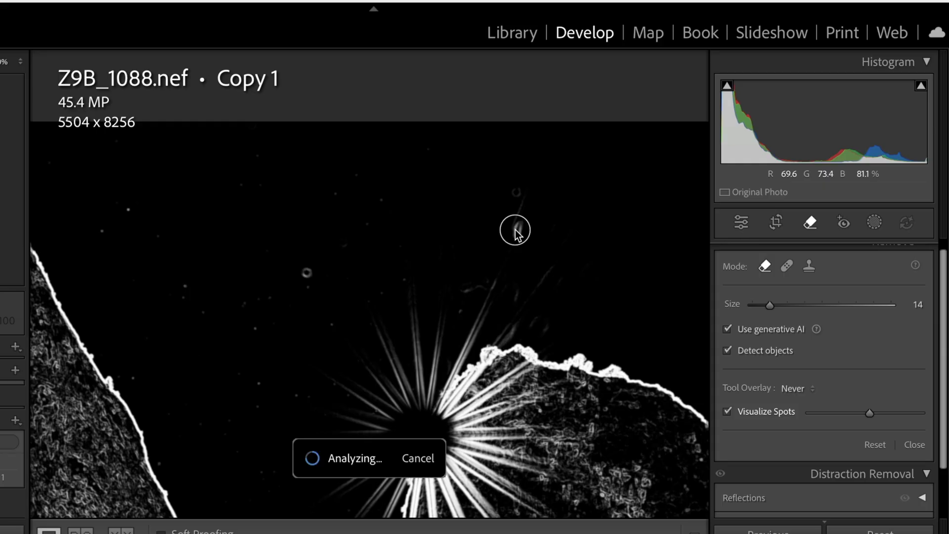
left_click(306, 270)
Reduce the removal brush to size 11 and mark five small dust spots in the sky left of the sunburst.
key("bracketleft")
key("bracketleft")
key("bracketleft")
left_click(127, 208)
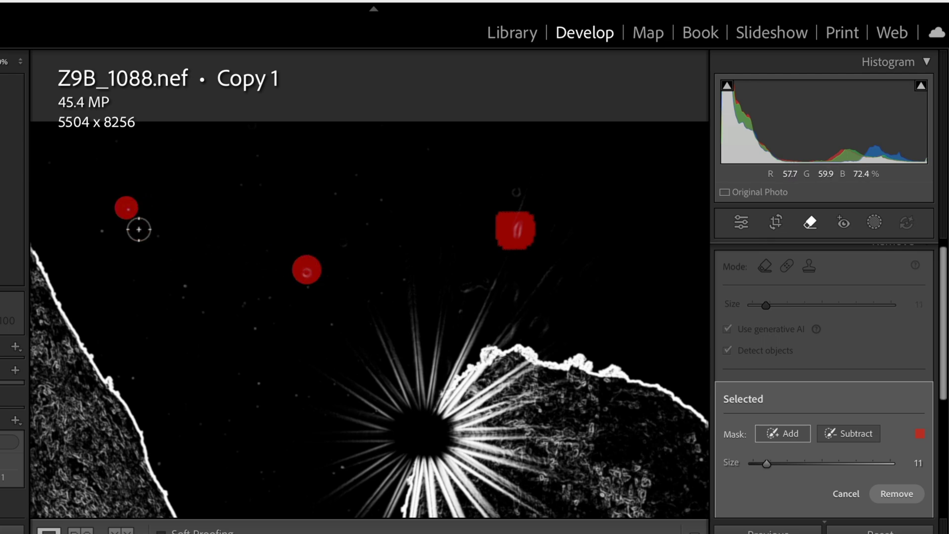
left_click(168, 259)
left_click(188, 286)
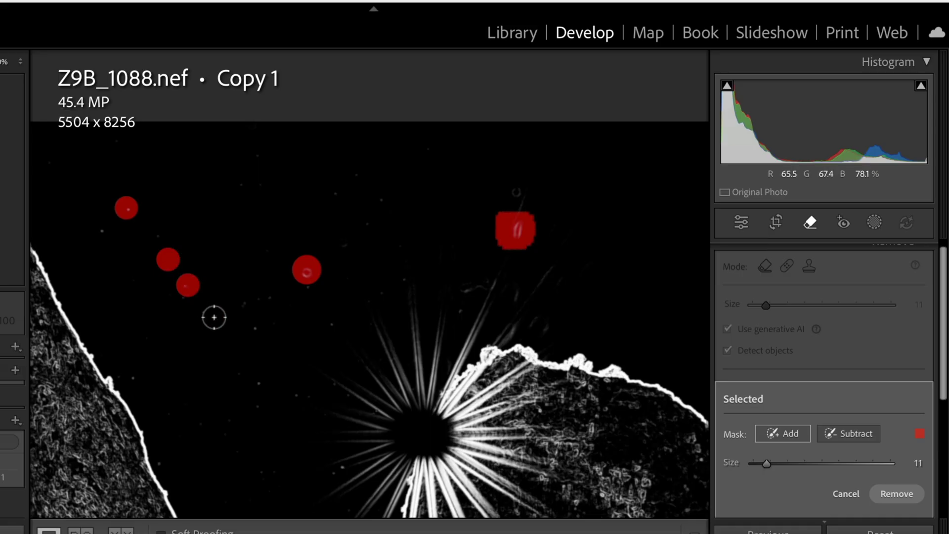
left_click(256, 326)
left_click(262, 383)
Mark more small sky spots above the sunburst and near the left cliff at brush size 9, and remove all marked areas.
key("bracketleft")
key("bracketleft")
left_click(463, 308)
left_click(402, 211)
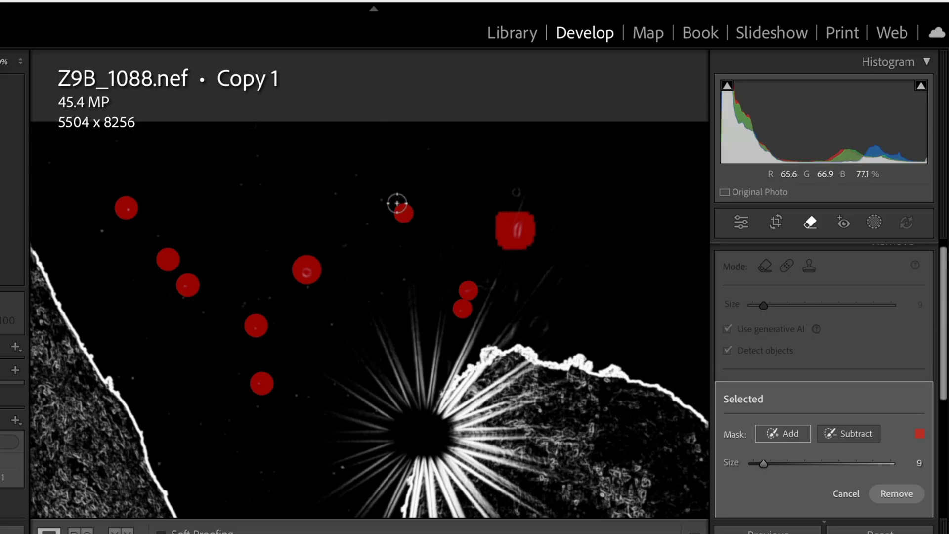
left_click(381, 198)
left_click(329, 195)
left_click(102, 226)
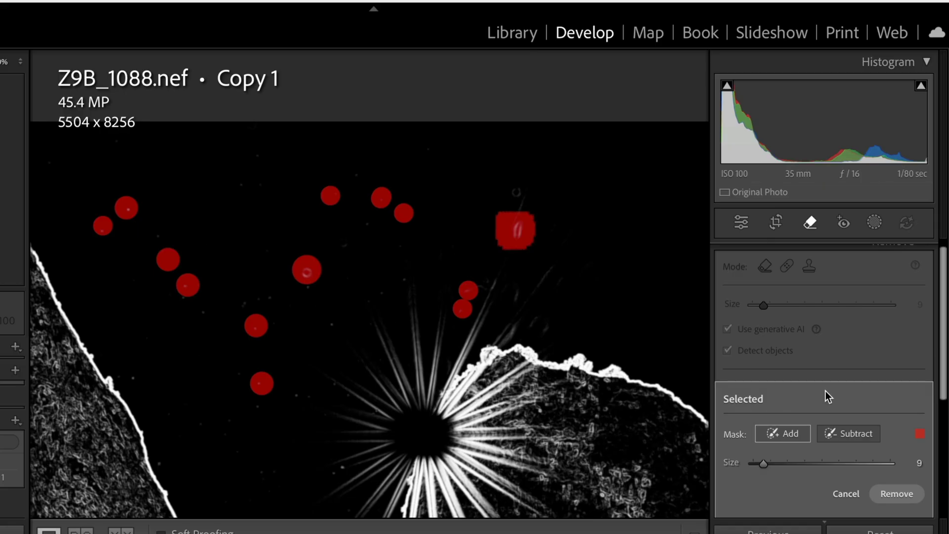
left_click(896, 494)
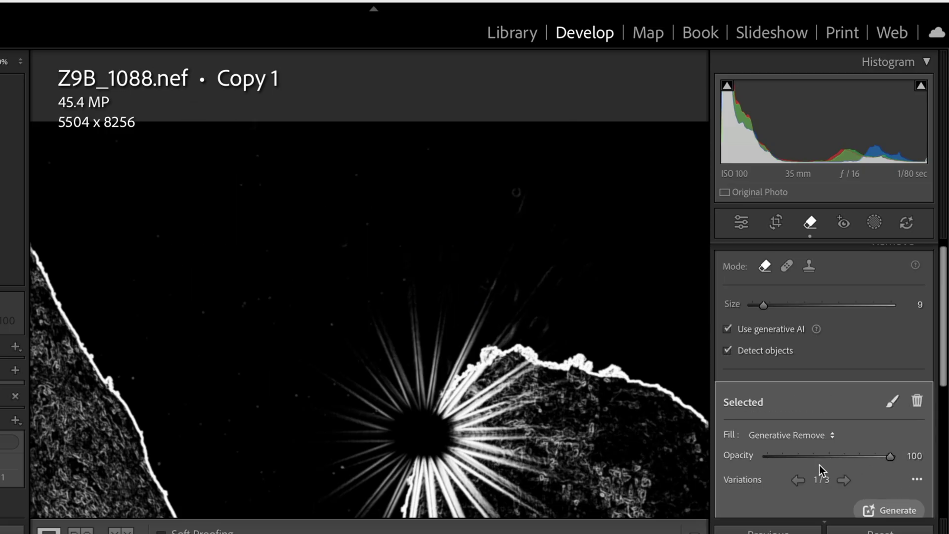
Turn off Visualize Spots and check the cleaned sky at 100% before returning to the full photo.
left_click_drag(944, 358, 944, 409)
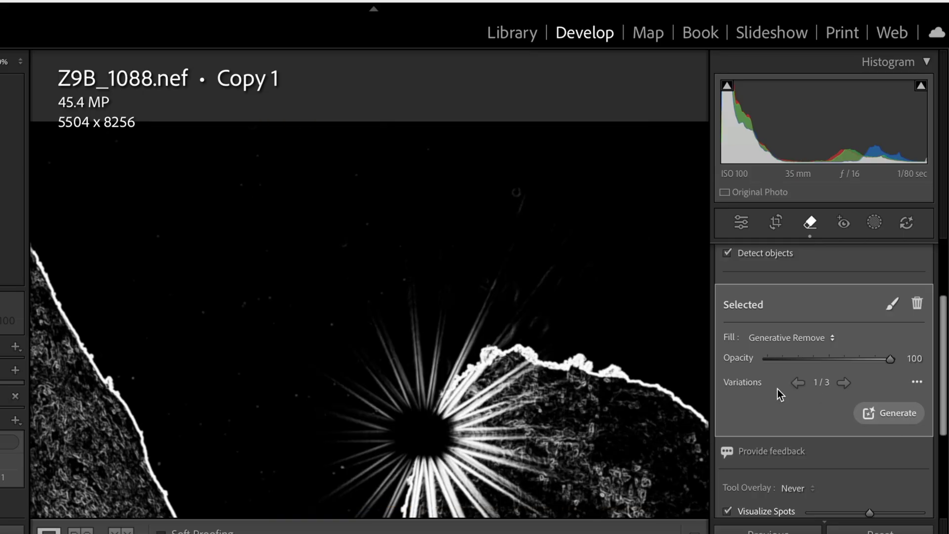
scroll(800, 435, "down", 3)
left_click(727, 407)
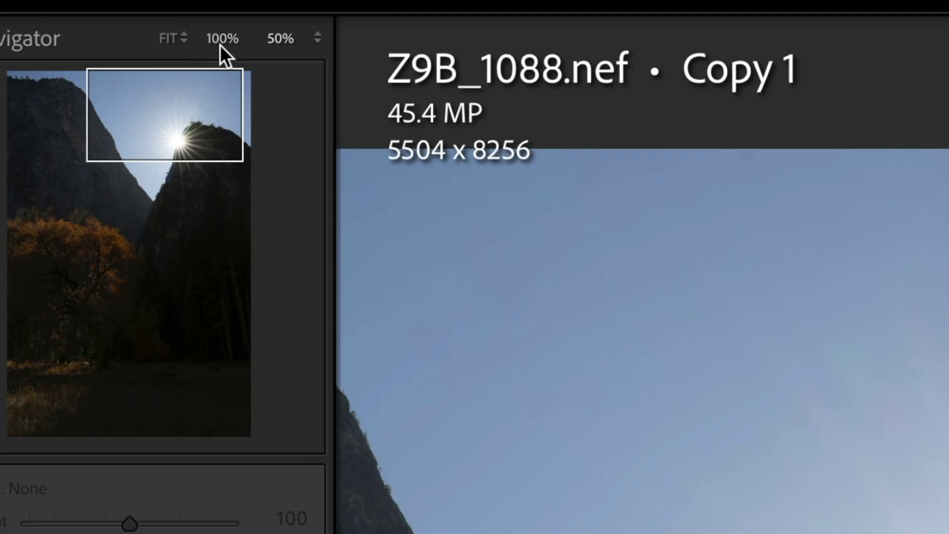
left_click(220, 44)
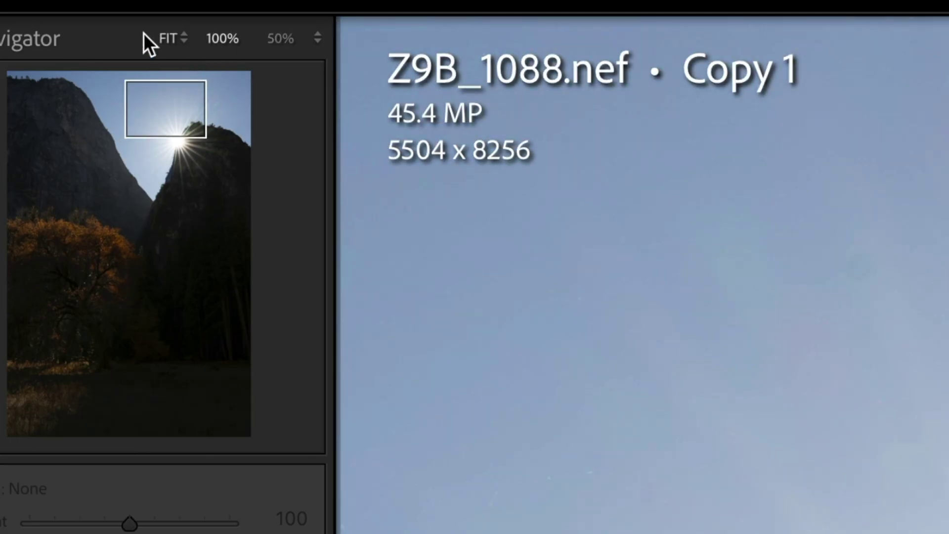
left_click(159, 35)
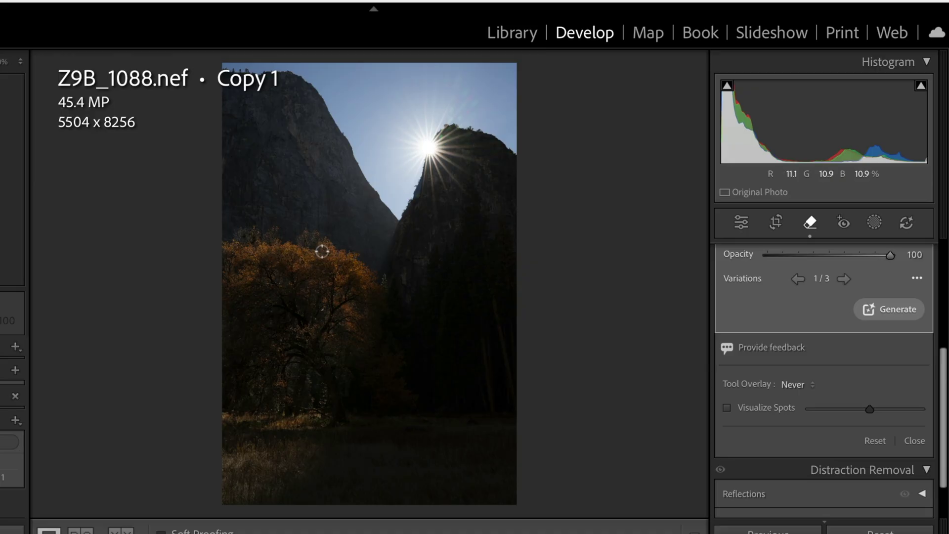
Set the photo's Exposure to +0.90, Shadows to +32 and Highlights to -7.
left_click(743, 223)
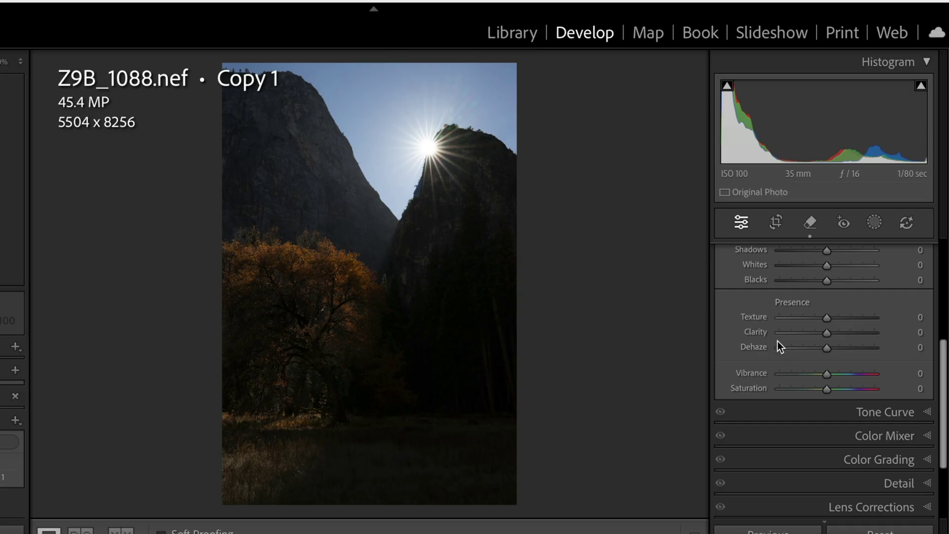
scroll(778, 340, "up", 4)
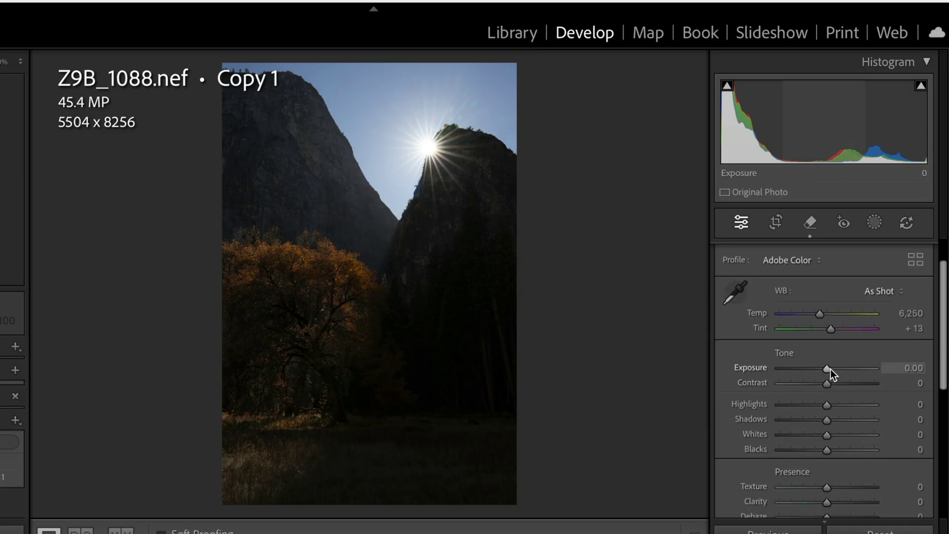
left_click_drag(826, 371, 835, 371)
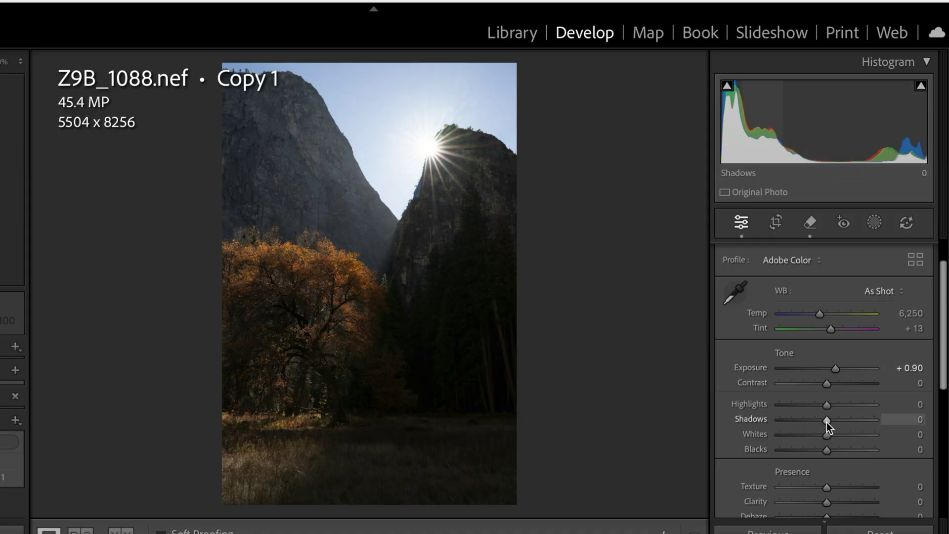
left_click_drag(826, 422, 838, 419)
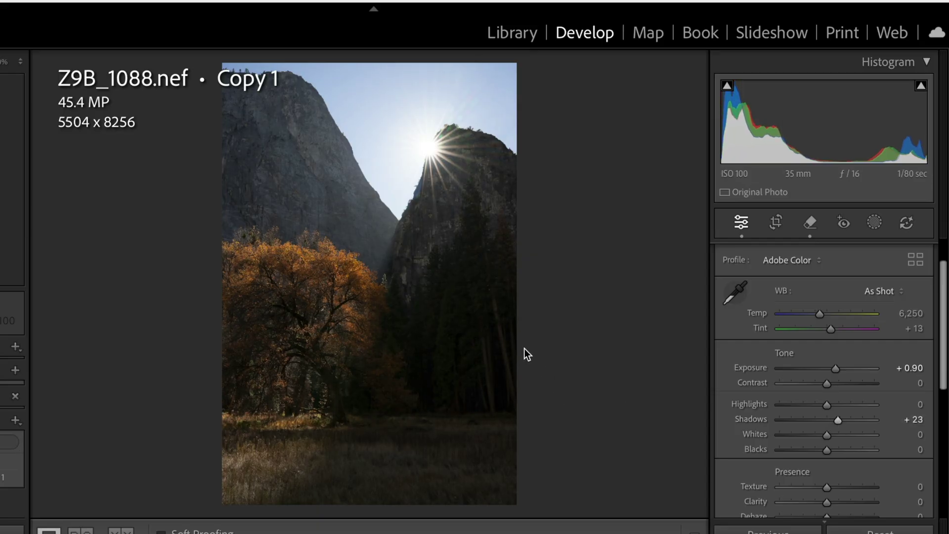
left_click_drag(838, 419, 842, 419)
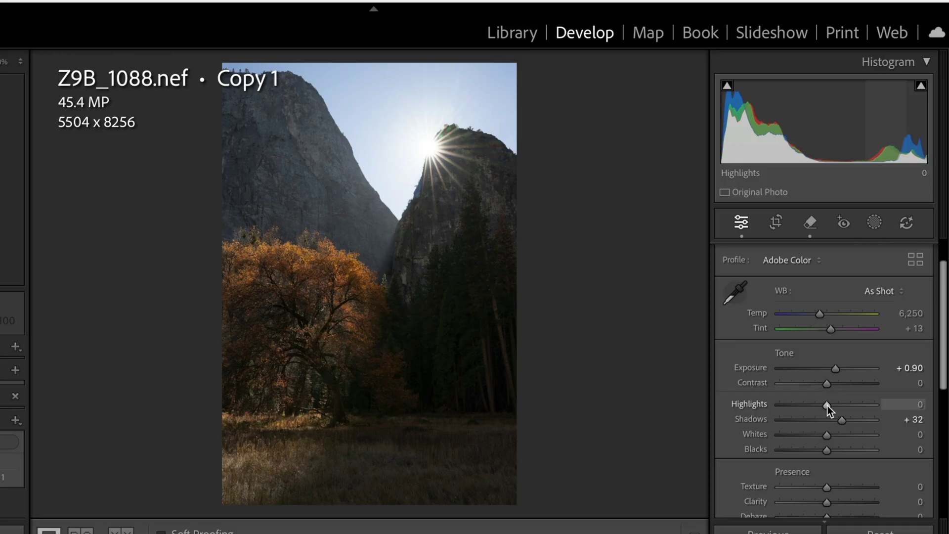
mouse_move(826, 405)
left_mouse_down()
mouse_move(809, 404)
mouse_move(878, 405)
mouse_move(823, 403)
left_mouse_up()
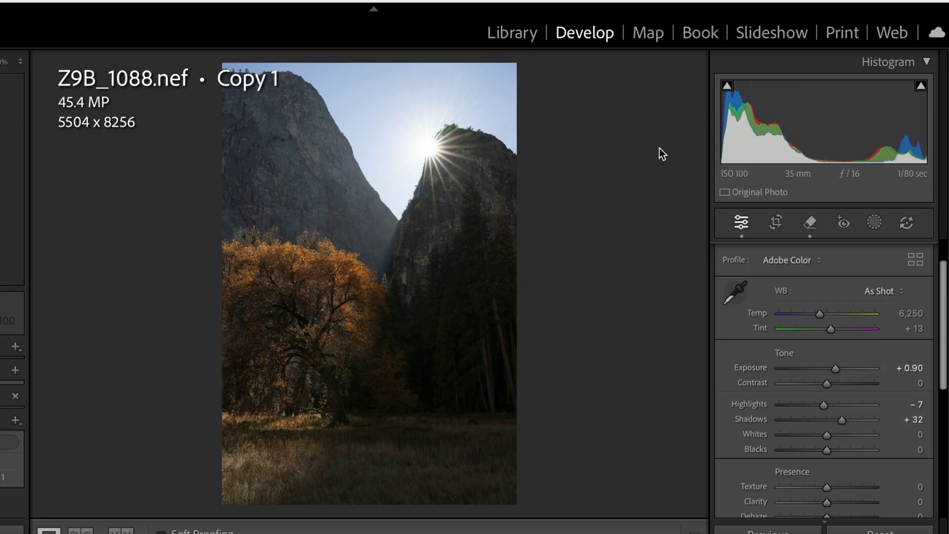
Check the photo for highlight and shadow clipping, and turn the clipping overlay back off.
key("j")
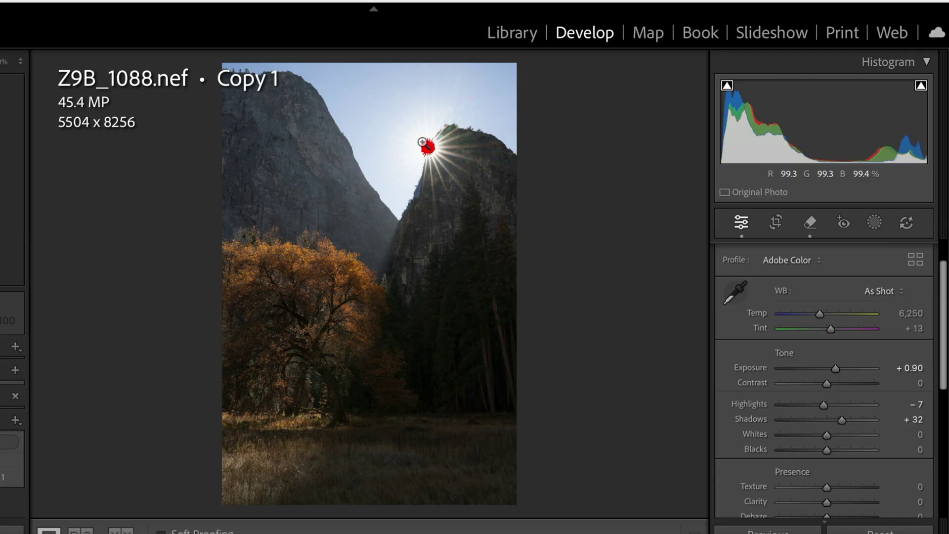
key("j")
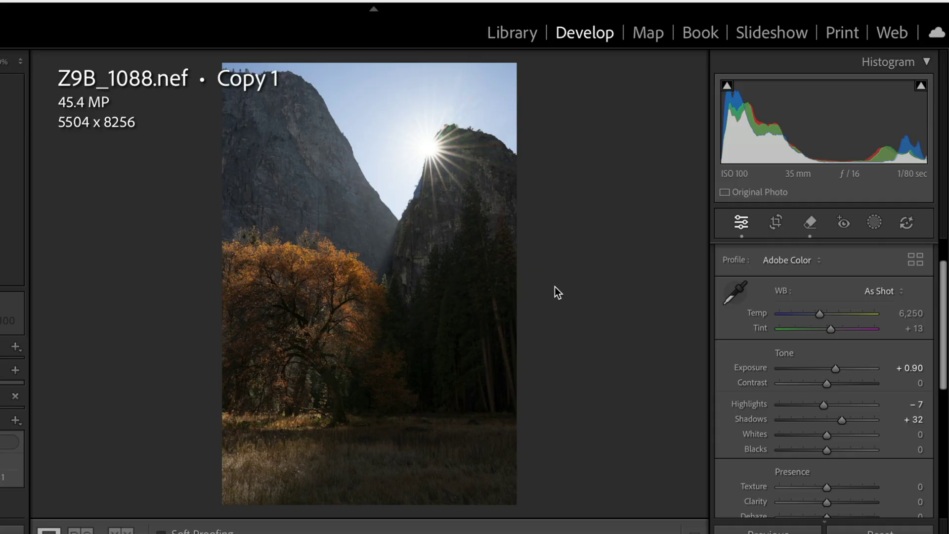
Create separate Landscape masks for Sky, Mountains, Vegetation and Natural Ground.
left_click(873, 223)
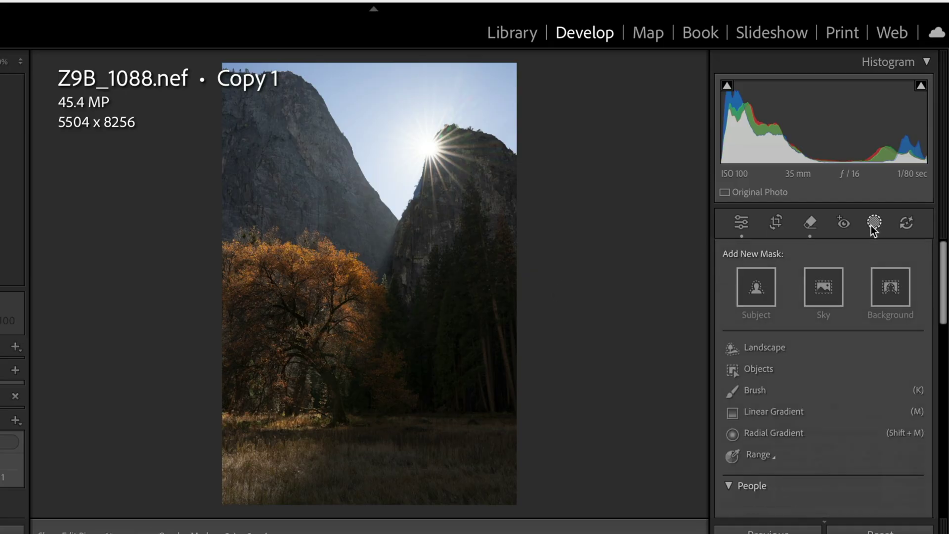
left_click(739, 347)
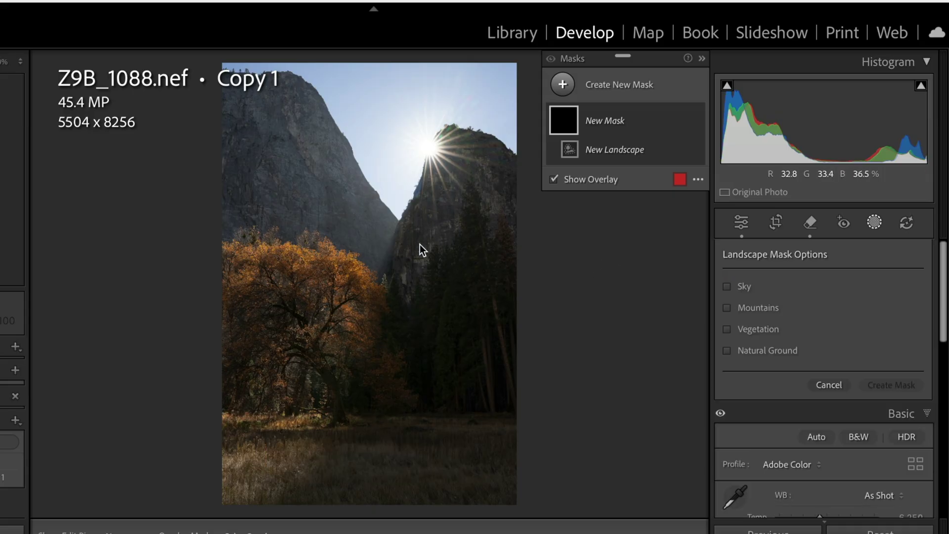
mouse_move(746, 305)
left_click(725, 288)
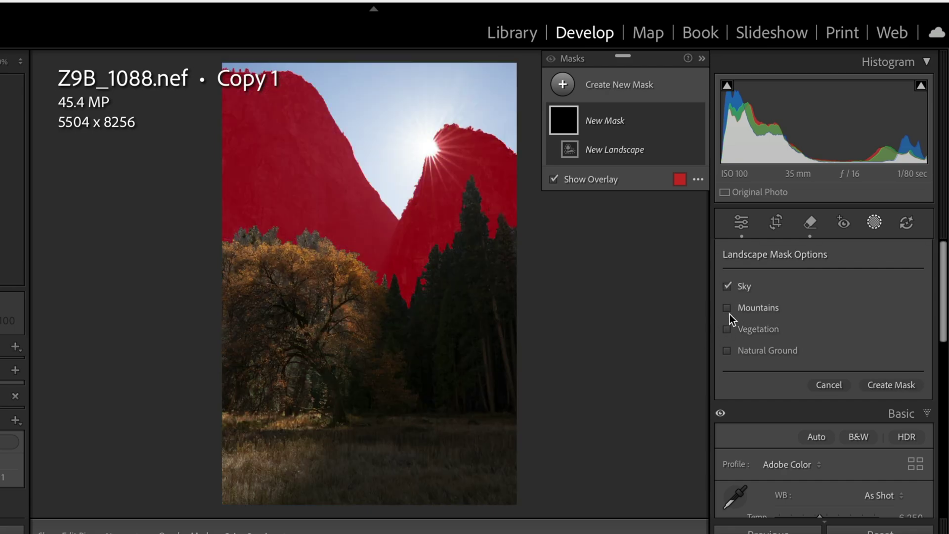
left_click(726, 307)
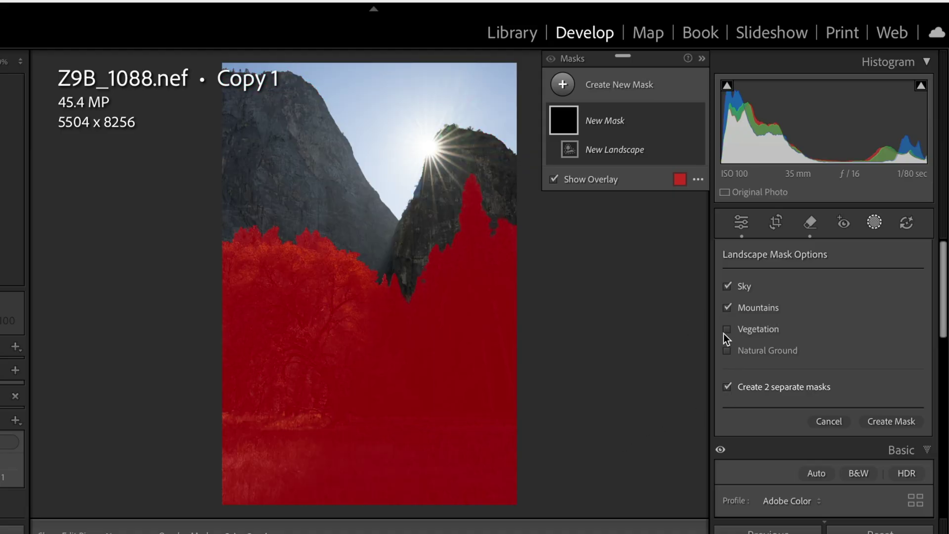
left_click(727, 329)
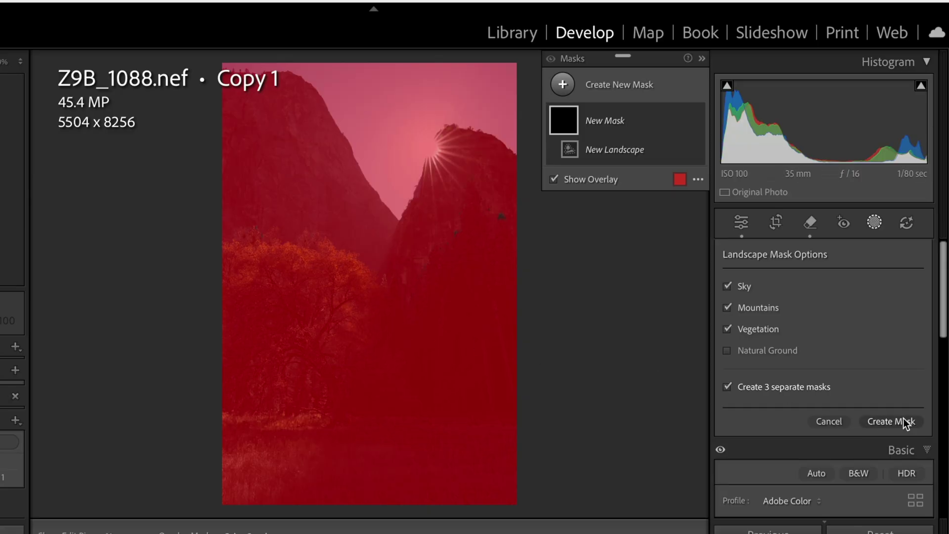
left_click(726, 350)
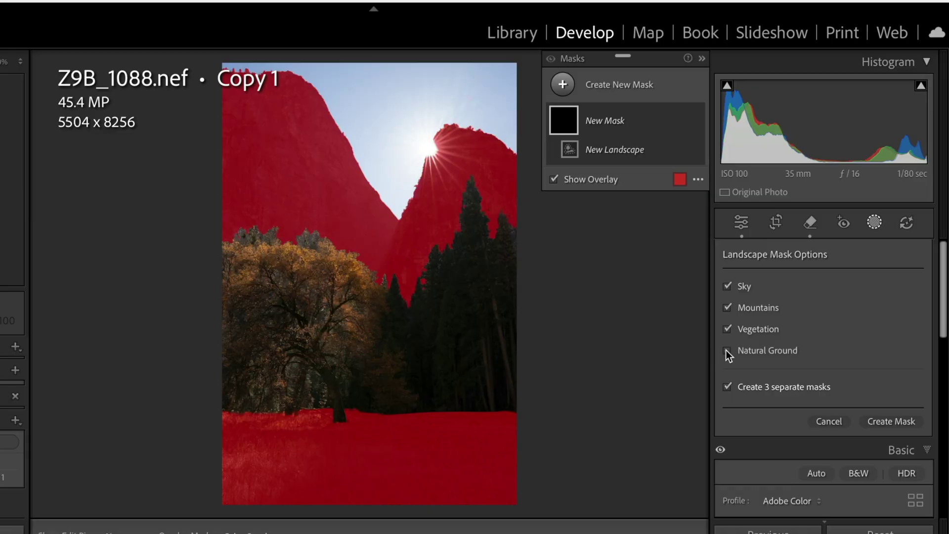
left_click(886, 418)
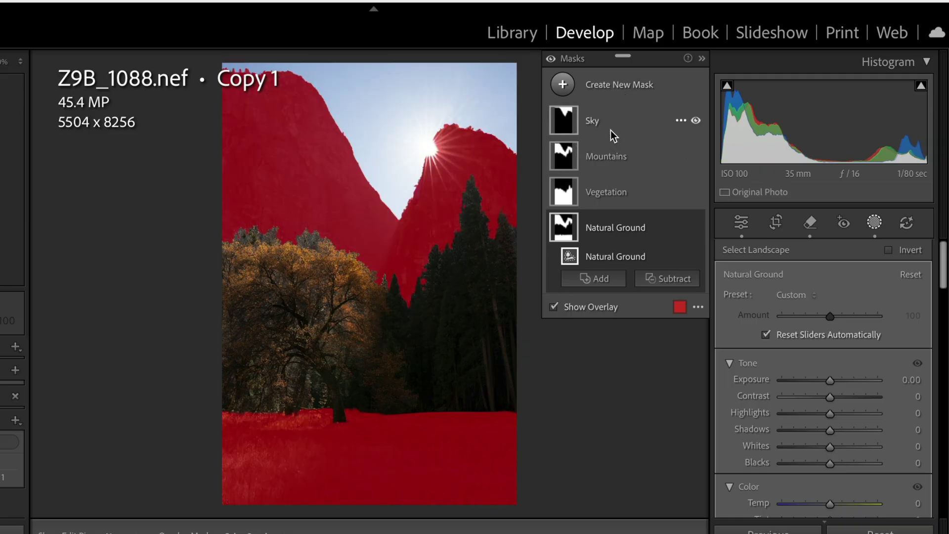
Brush the evergreens and meadow out of the Vegetation mask with Feather 82 and Auto Mask off, and paint orange foliage back in at size 12.
left_click(601, 192)
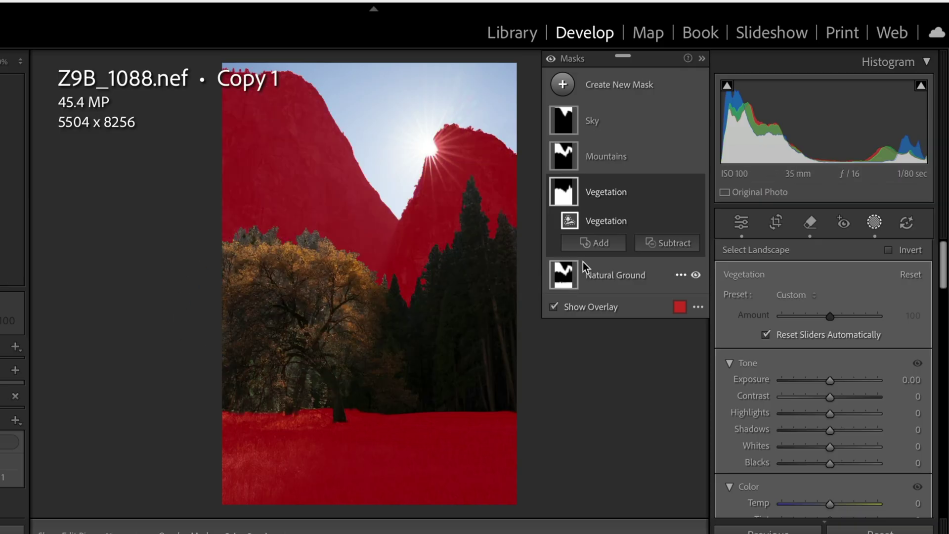
left_click(670, 244)
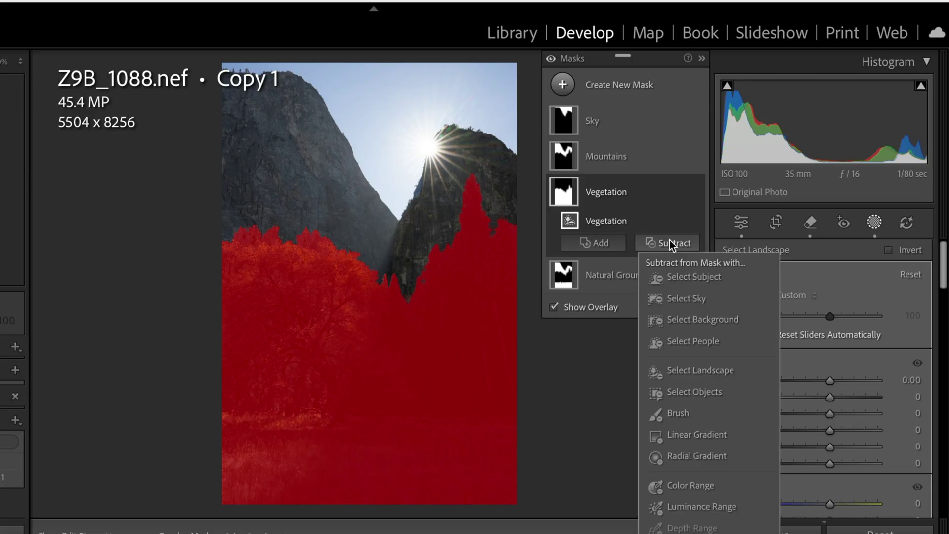
left_click(655, 412)
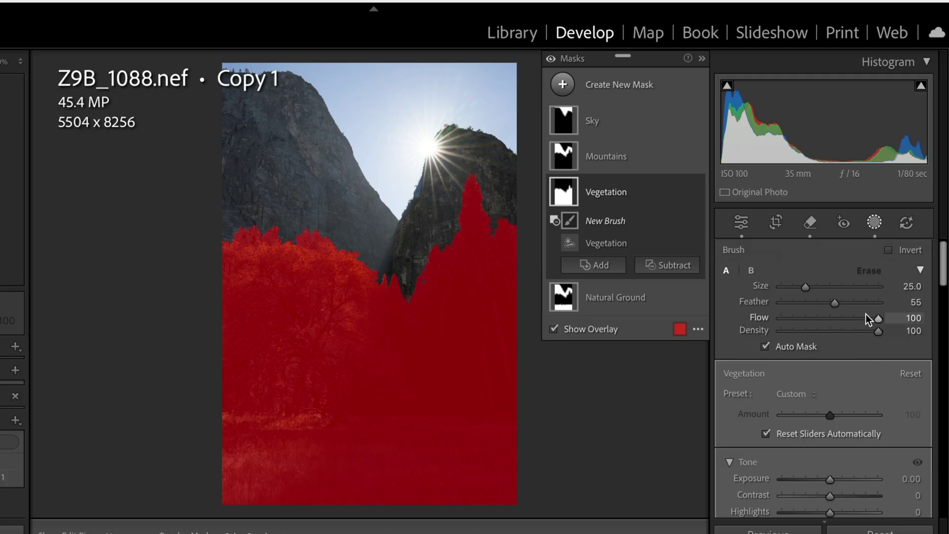
left_click_drag(833, 303, 860, 302)
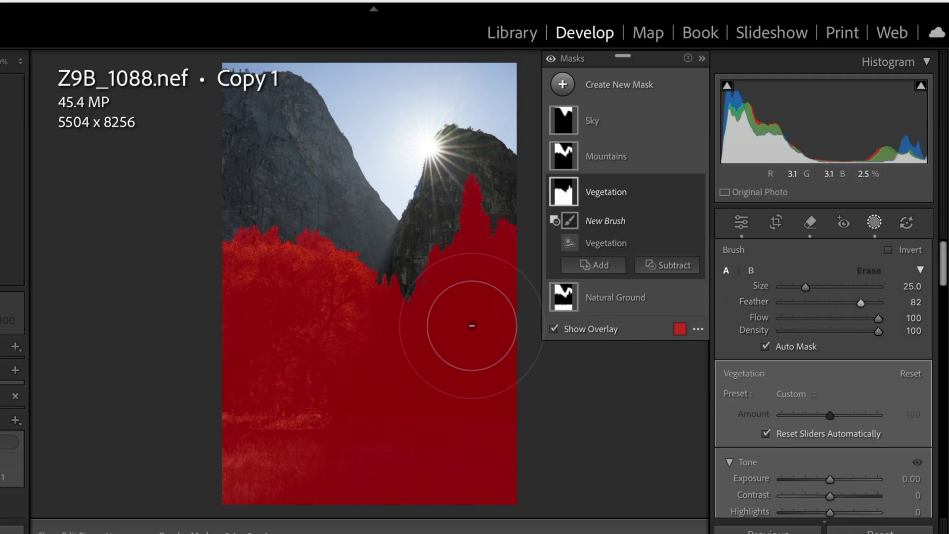
scroll(472, 326, "down", 5)
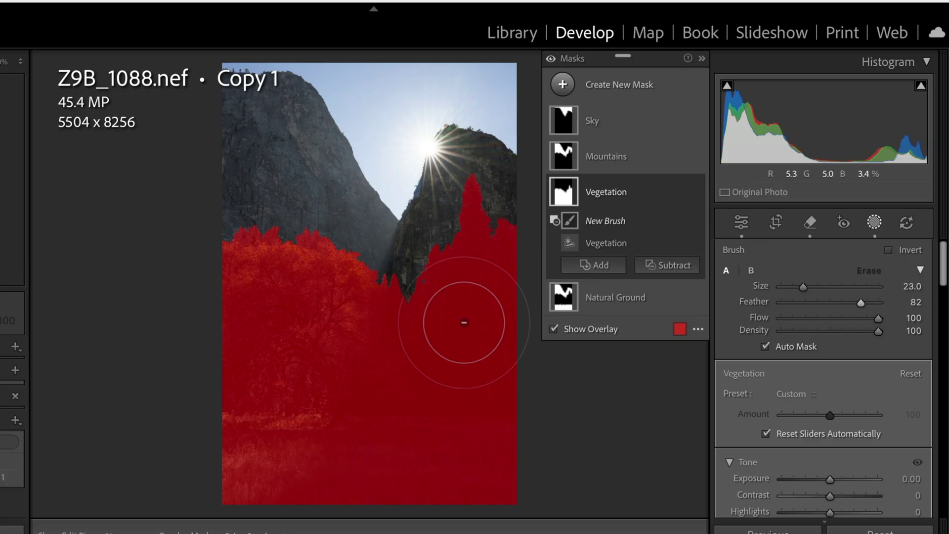
scroll(463, 322, "down", 3)
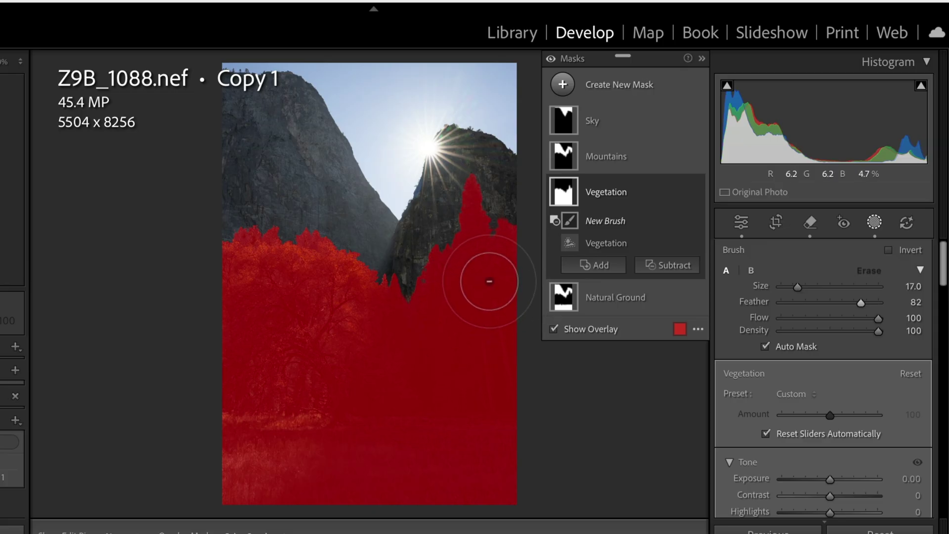
left_click_drag(494, 274, 495, 270)
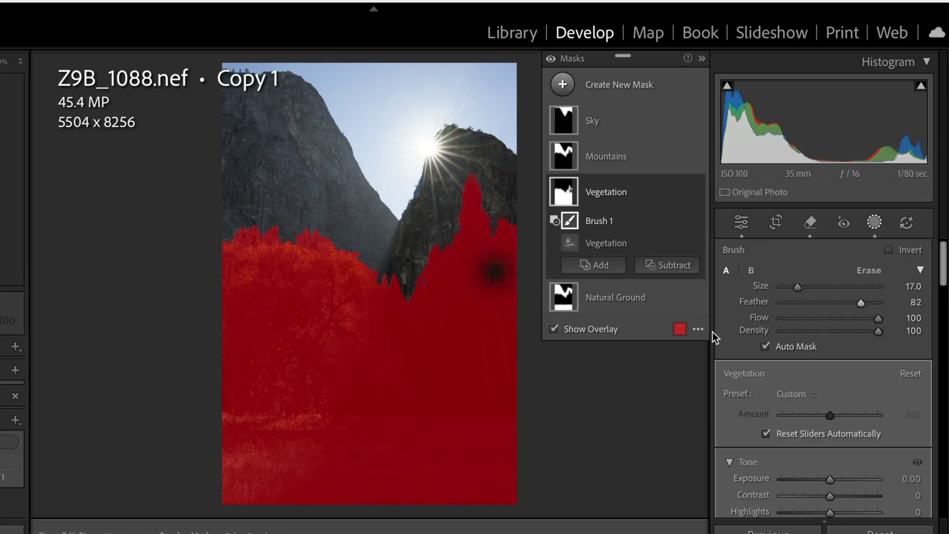
left_click(765, 348)
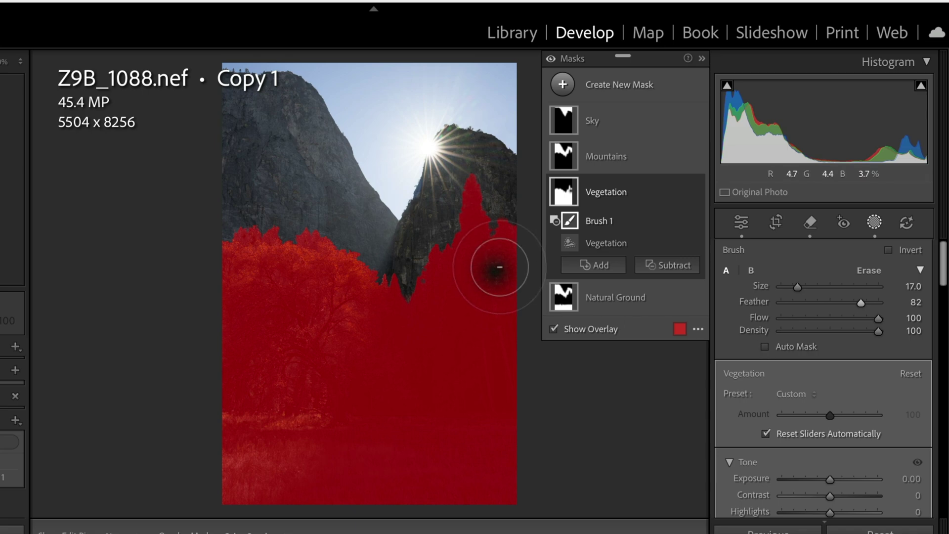
left_click_drag(496, 269, 496, 233)
mouse_move(461, 198)
left_mouse_down()
mouse_move(475, 212)
mouse_move(475, 192)
mouse_move(509, 266)
mouse_move(504, 229)
mouse_move(500, 278)
mouse_move(467, 262)
mouse_move(450, 278)
mouse_move(434, 261)
mouse_move(427, 306)
mouse_move(435, 251)
mouse_move(425, 311)
left_mouse_up()
scroll(392, 307, "down", 5)
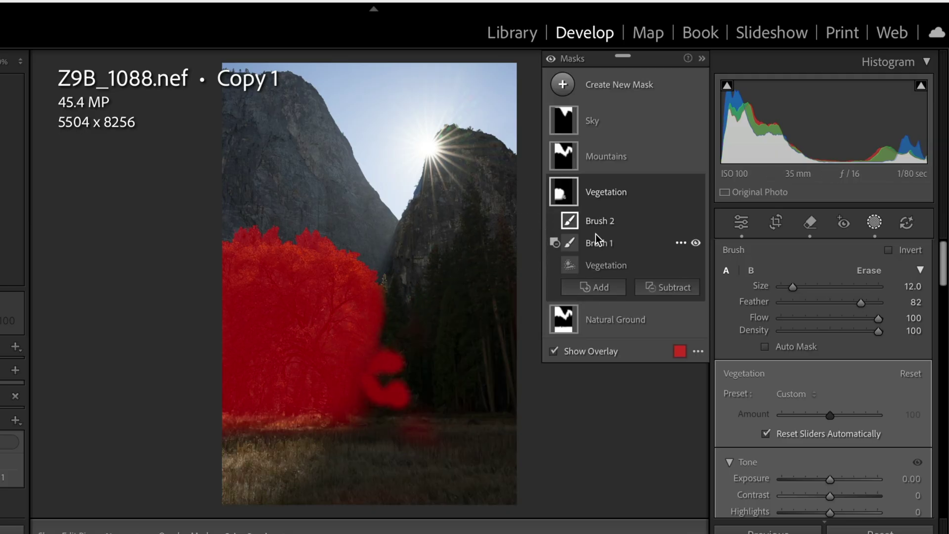
Brighten and warm the orange tree through the Vegetation mask with Exposure 0.54 and Temp 31.
scroll(801, 360, "down", 3)
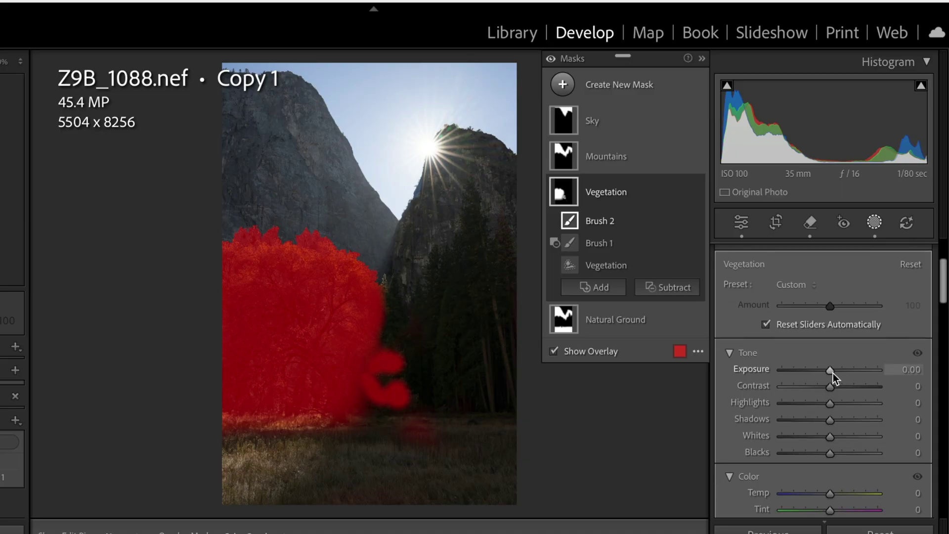
left_click(830, 370)
left_click_drag(830, 369, 837, 370)
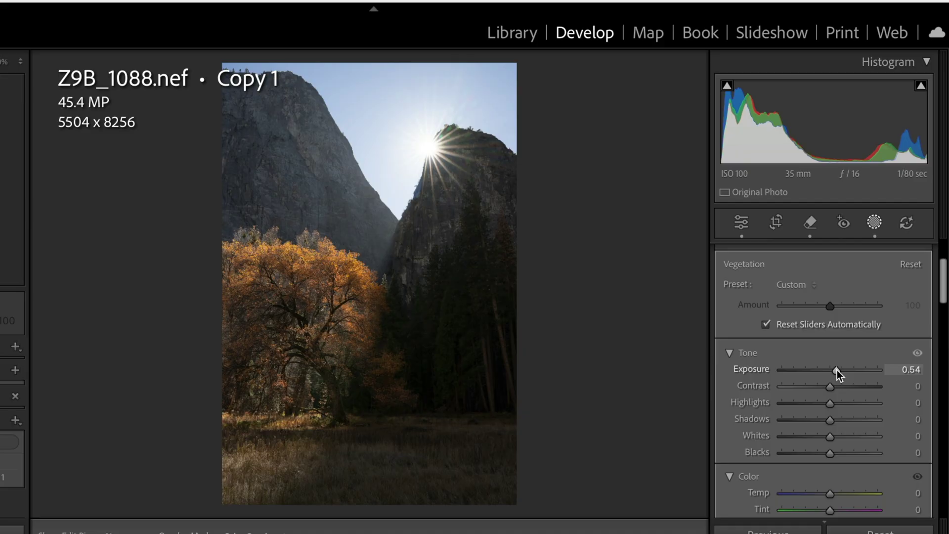
left_click_drag(838, 370, 838, 369)
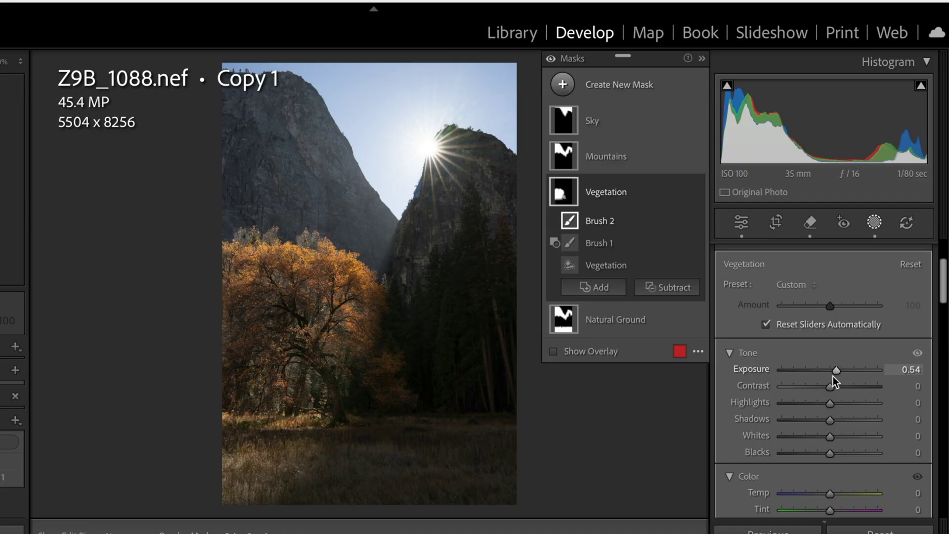
scroll(819, 463, "down", 1)
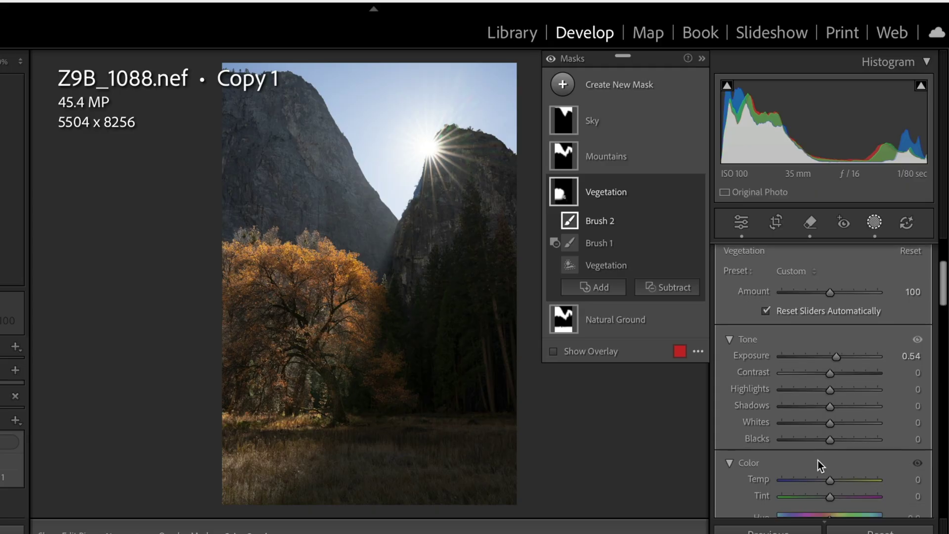
mouse_move(835, 481)
left_mouse_down()
mouse_move(883, 476)
mouse_move(847, 471)
left_mouse_up()
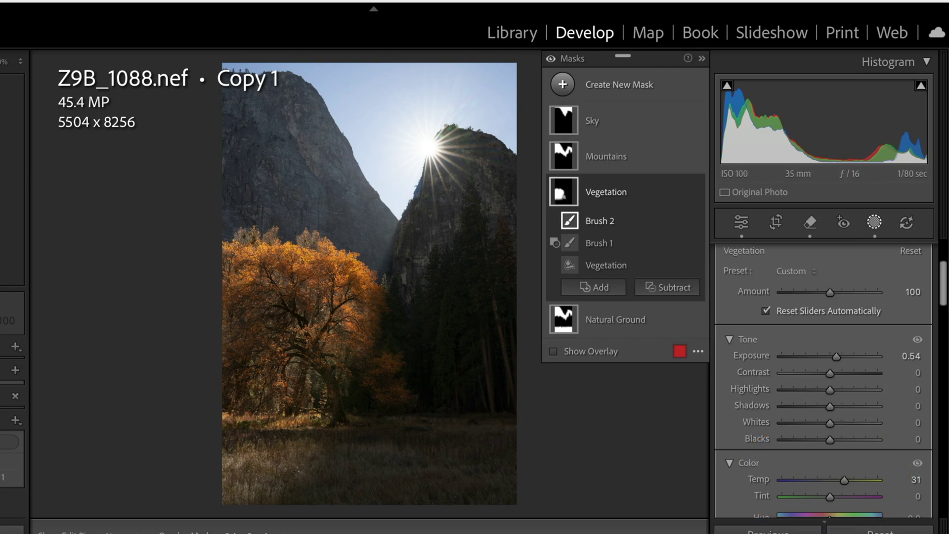
Set the Vegetation mask's Shadows to -8 while inspecting the orange tree up close, and return to the full photo.
key("z")
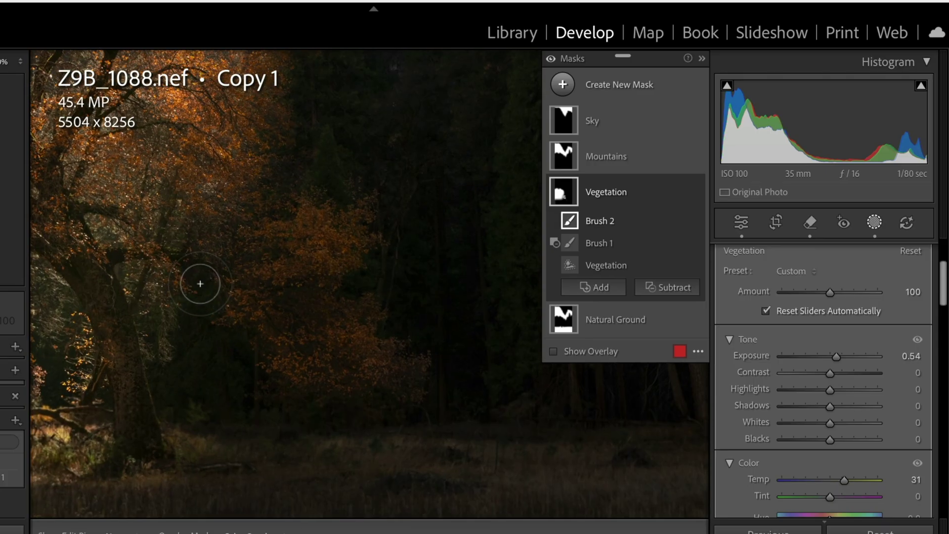
mouse_move(135, 275)
left_mouse_down()
mouse_move(381, 435)
mouse_move(317, 339)
mouse_move(335, 354)
left_mouse_up()
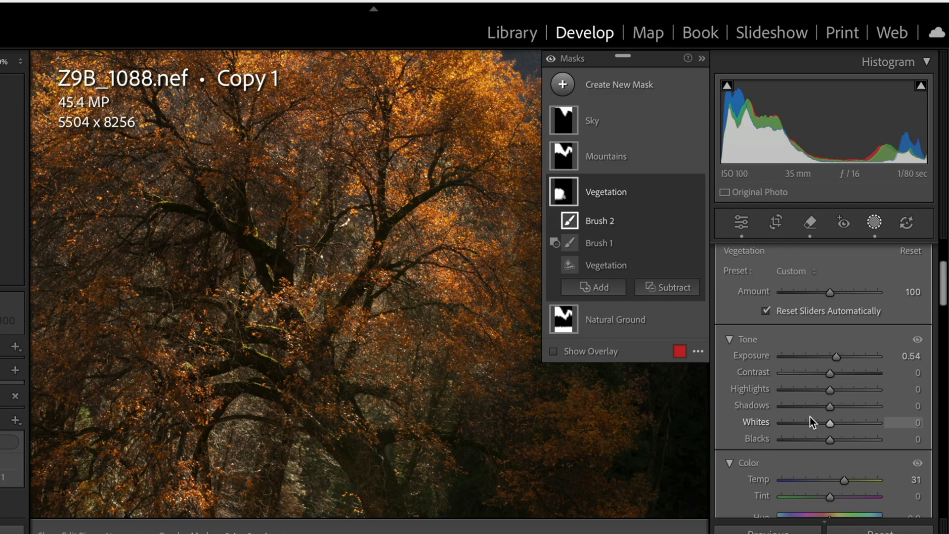
mouse_move(832, 406)
left_mouse_down()
mouse_move(871, 412)
mouse_move(809, 407)
mouse_move(838, 405)
mouse_move(828, 405)
left_mouse_up()
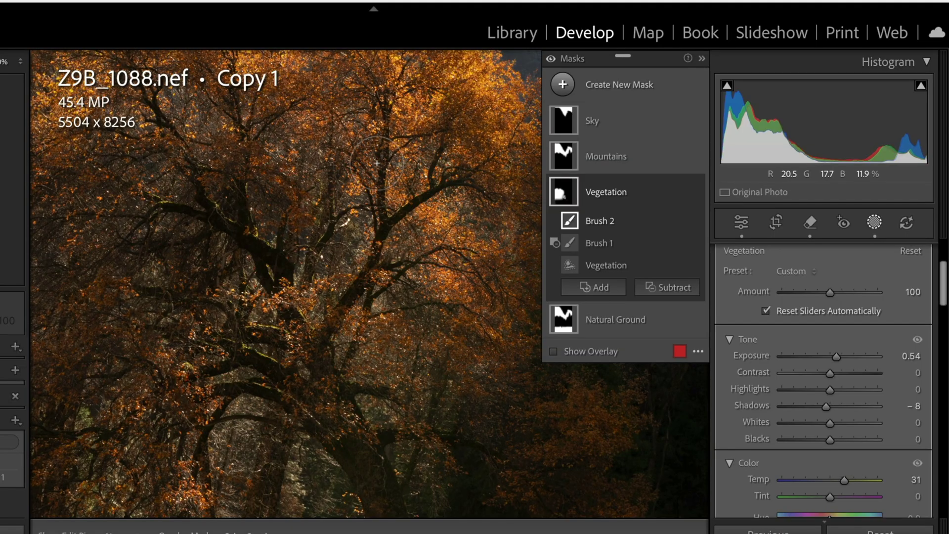
left_click_drag(390, 385, 283, 308)
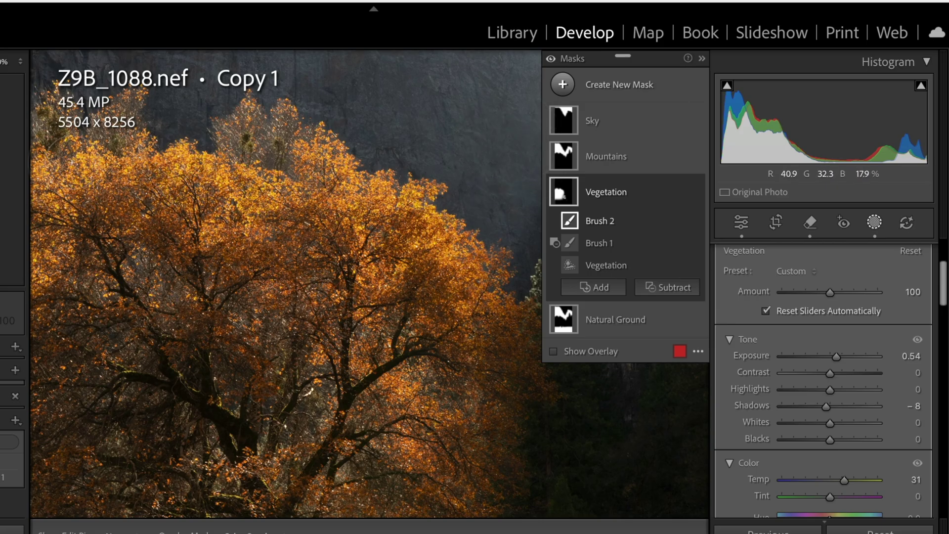
key("z")
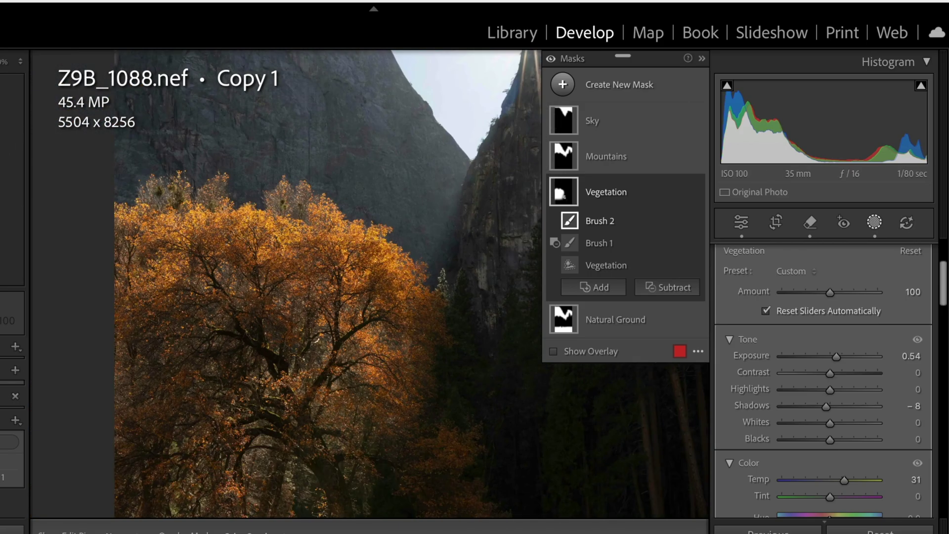
Darken the sky and cliffs by setting Exposure to -0.91 on the Sky mask and -0.42 on the Mountains mask.
left_click(567, 116)
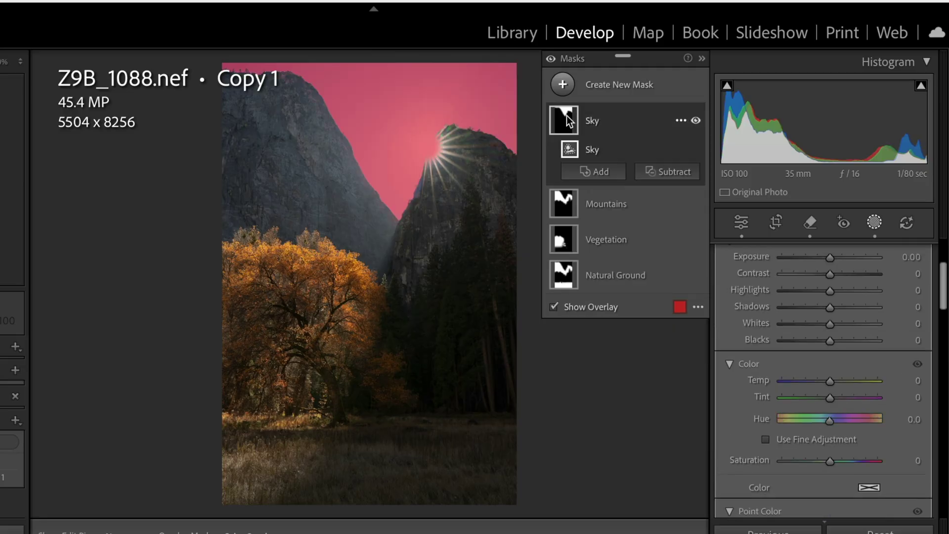
left_click_drag(828, 253, 817, 253)
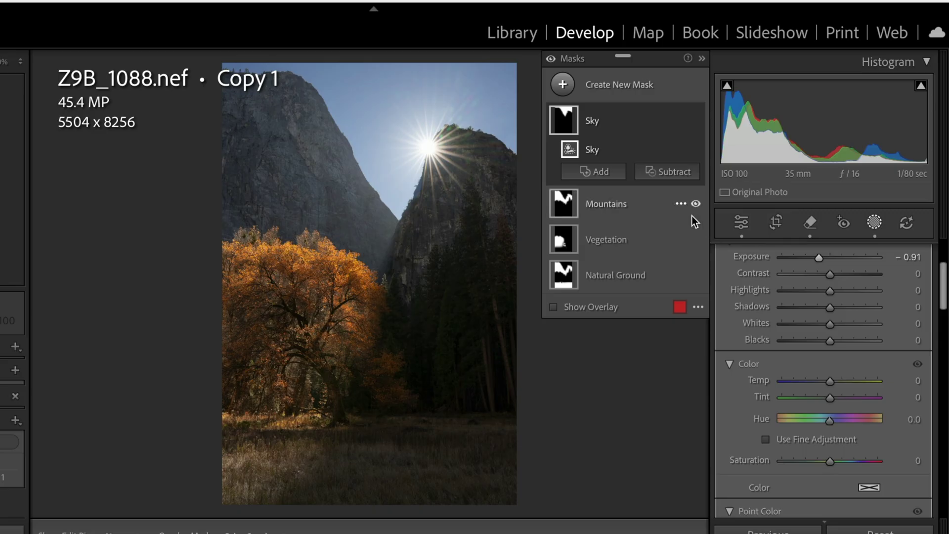
left_click(613, 204)
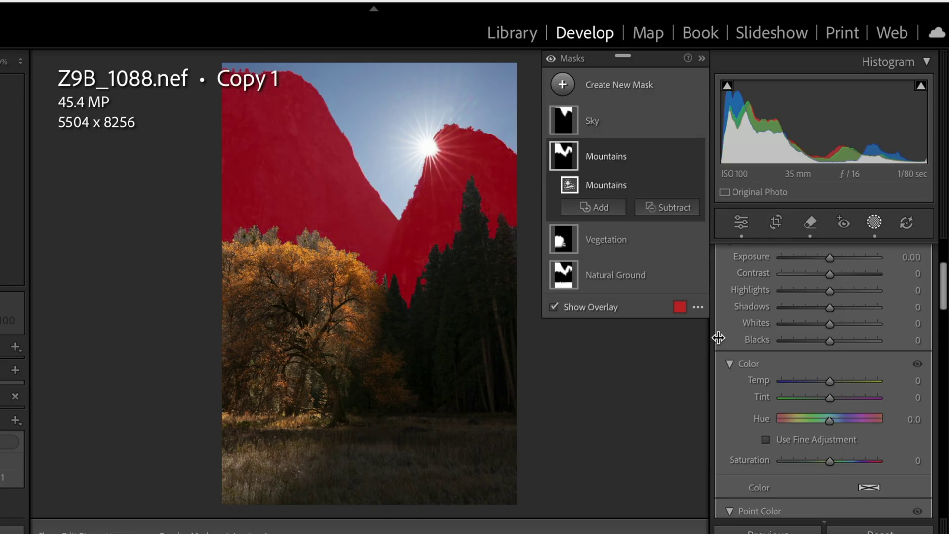
left_click_drag(830, 260, 825, 262)
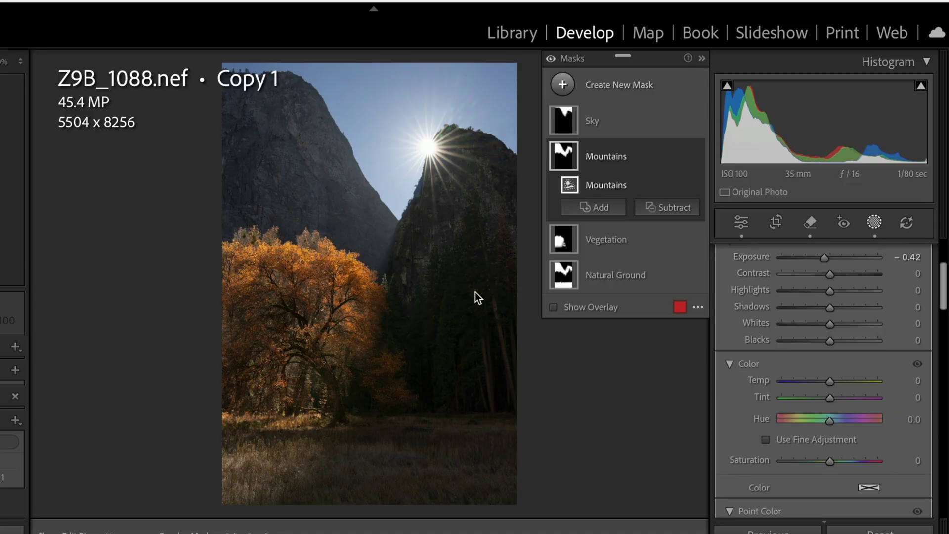
Brush the mountains out of the Natural Ground mask and brighten the meadow with Exposure 0.61 and Highlights 37.
mouse_move(569, 252)
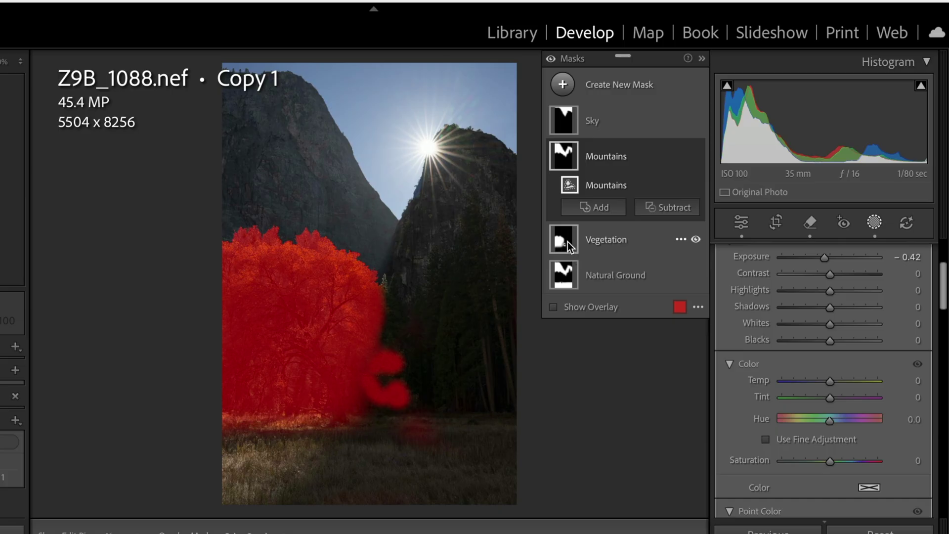
mouse_move(578, 275)
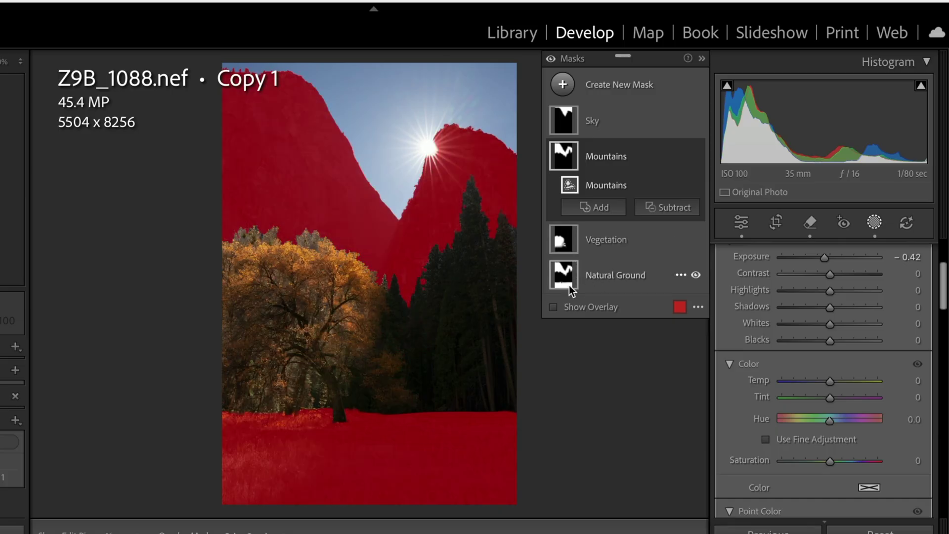
left_click(611, 275)
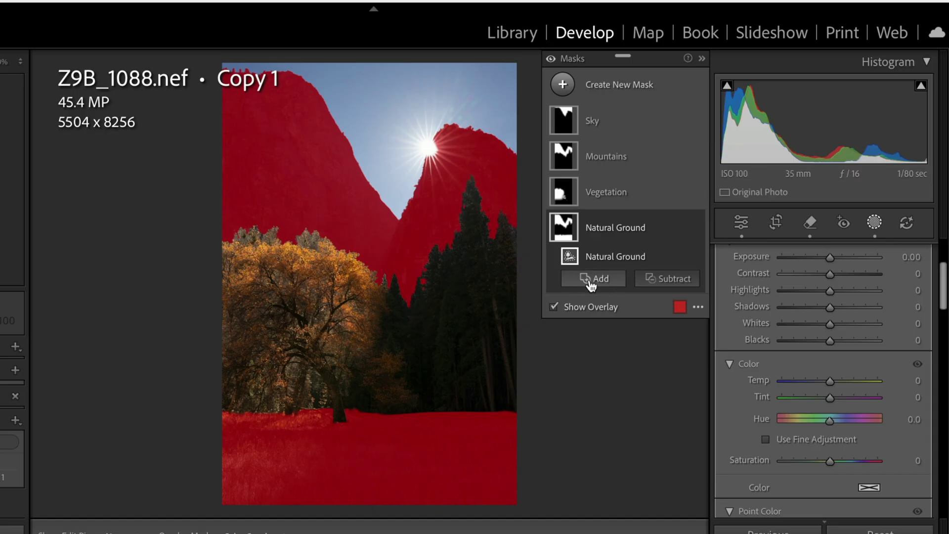
left_click(669, 278)
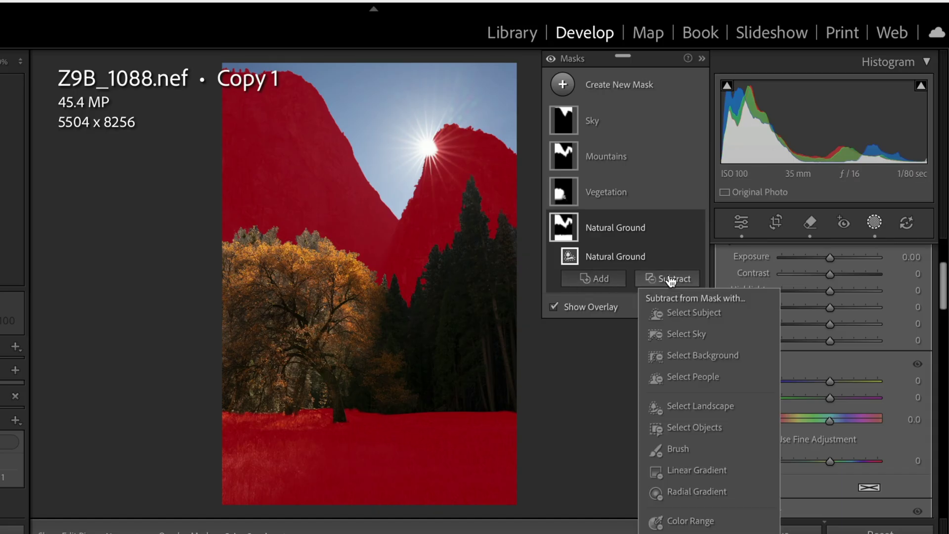
left_click(651, 449)
mouse_move(502, 245)
left_mouse_down()
mouse_move(488, 113)
mouse_move(509, 200)
mouse_move(495, 144)
mouse_move(412, 118)
mouse_move(465, 142)
mouse_move(448, 182)
mouse_move(462, 215)
mouse_move(390, 219)
mouse_move(424, 285)
mouse_move(496, 214)
mouse_move(406, 237)
mouse_move(385, 277)
mouse_move(403, 304)
mouse_move(365, 273)
mouse_move(244, 233)
mouse_move(264, 242)
mouse_move(371, 237)
mouse_move(368, 212)
mouse_move(240, 206)
mouse_move(351, 180)
mouse_move(339, 167)
mouse_move(221, 165)
mouse_move(342, 137)
mouse_move(229, 123)
mouse_move(324, 91)
mouse_move(208, 80)
mouse_move(221, 151)
mouse_move(263, 210)
mouse_move(334, 173)
mouse_move(377, 218)
left_mouse_up()
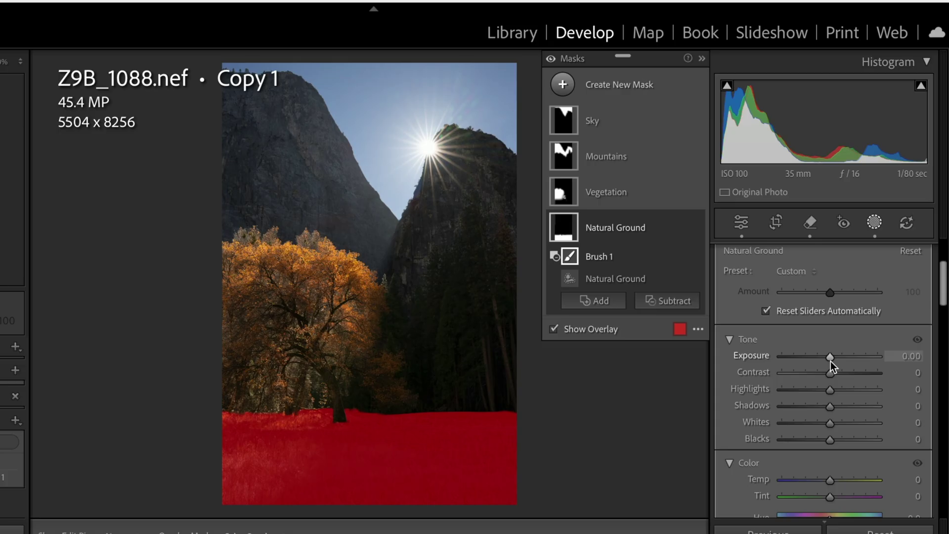
left_click_drag(830, 357, 844, 390)
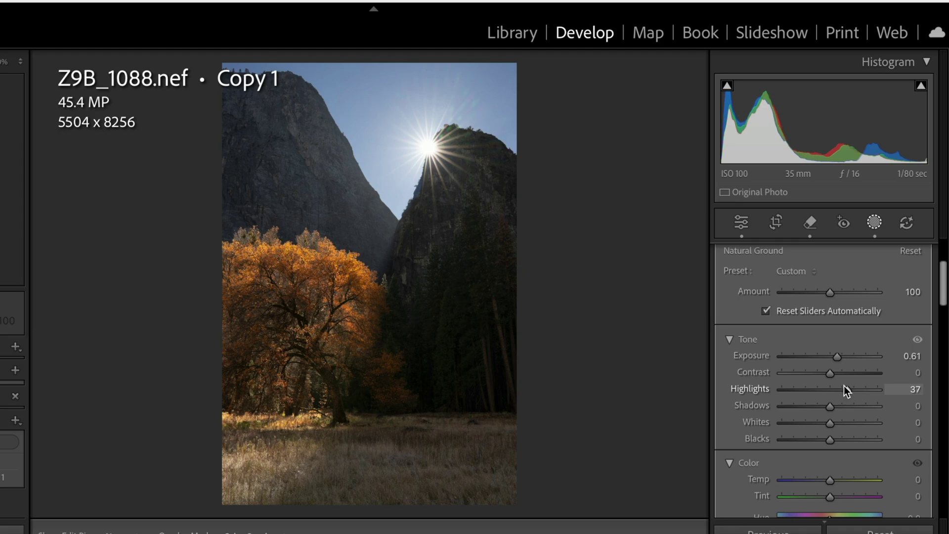
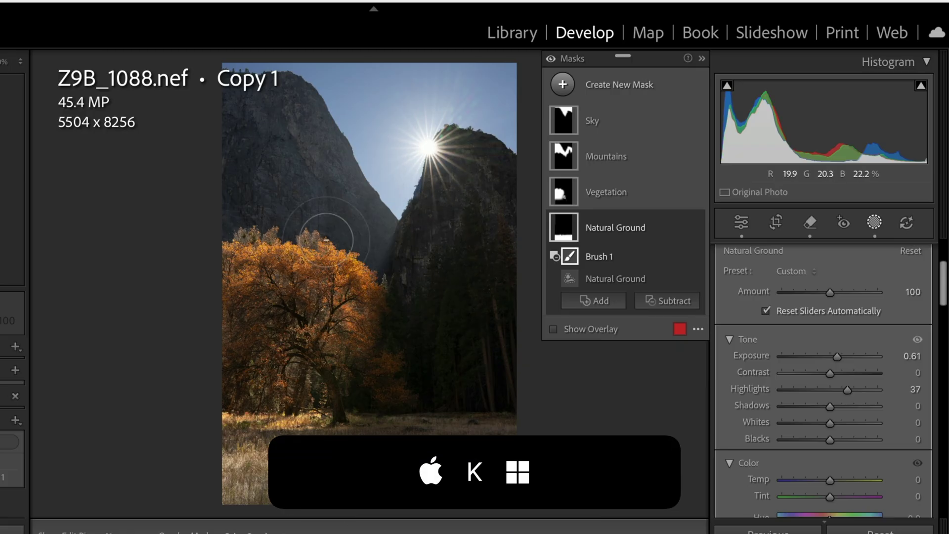
Create a new brush mask and paint a soft patch over the sunlit foliage near the orange tree's upper right edge.
key("k")
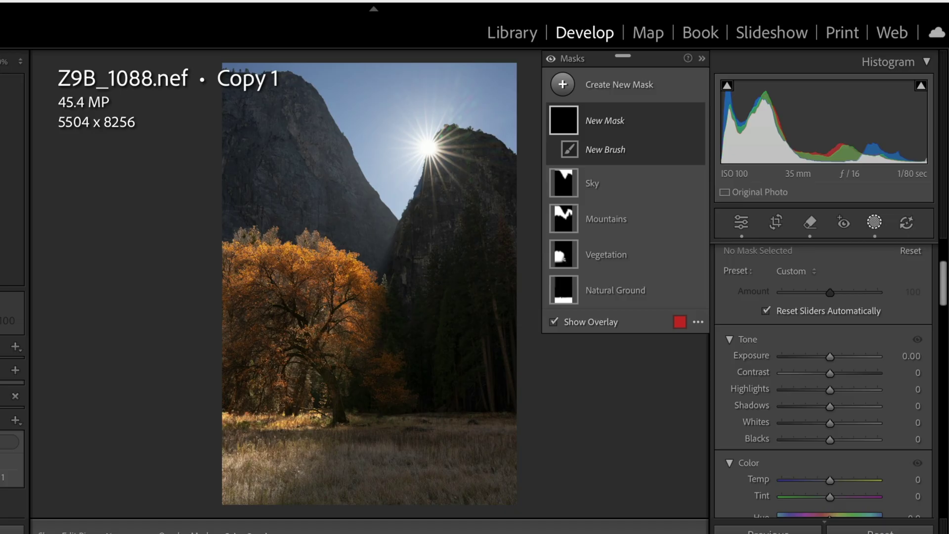
key("z")
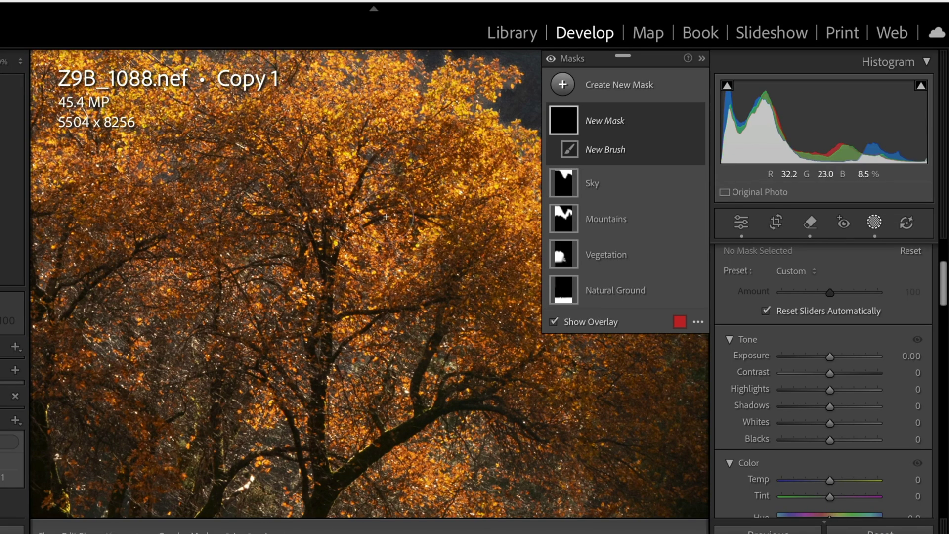
left_click_drag(388, 213, 191, 317)
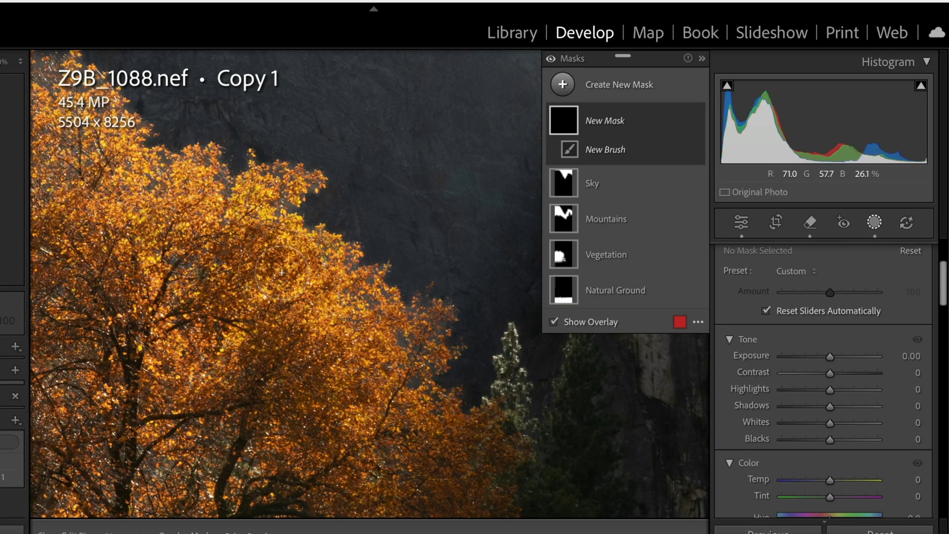
mouse_move(325, 294)
left_mouse_down()
mouse_move(294, 301)
mouse_move(282, 257)
mouse_move(262, 242)
left_mouse_up()
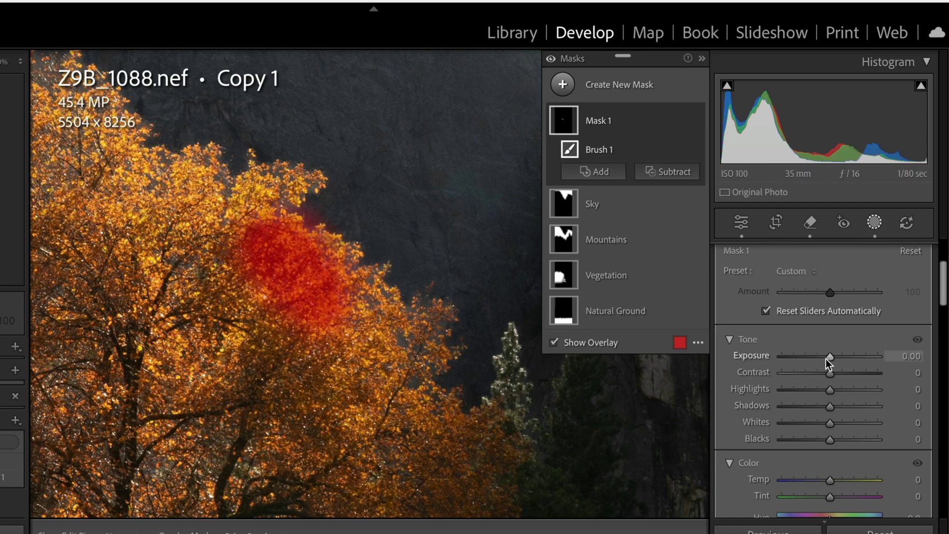
Set Exposure to 0.71, Highlights to 13 and Shadows to -10 on the new brush mask, and compare with the mask hidden.
left_click_drag(827, 358, 836, 358)
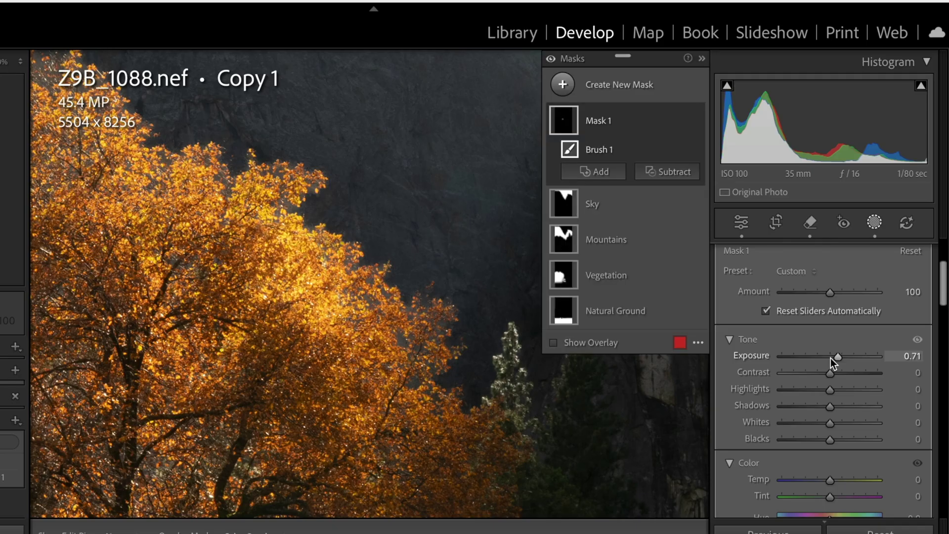
scroll(830, 358, "down", 3)
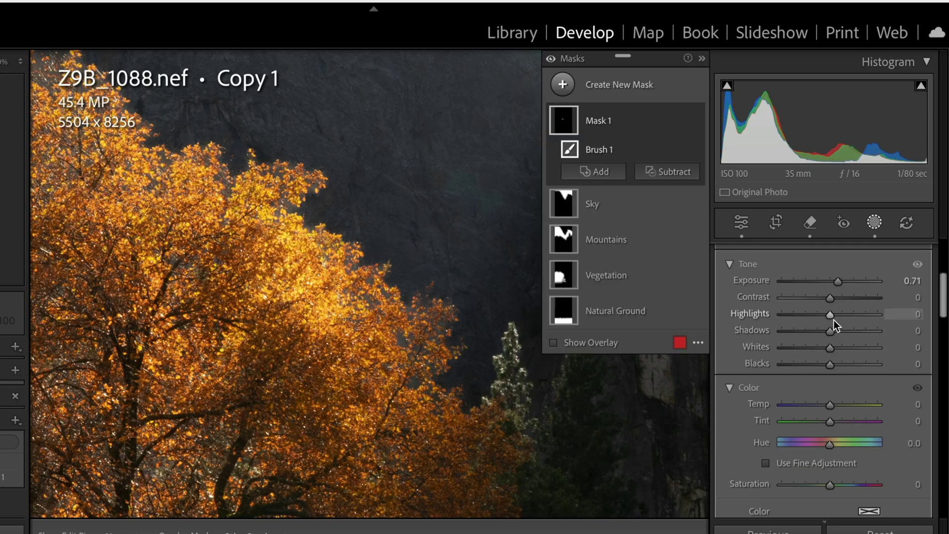
left_click_drag(829, 331, 836, 315)
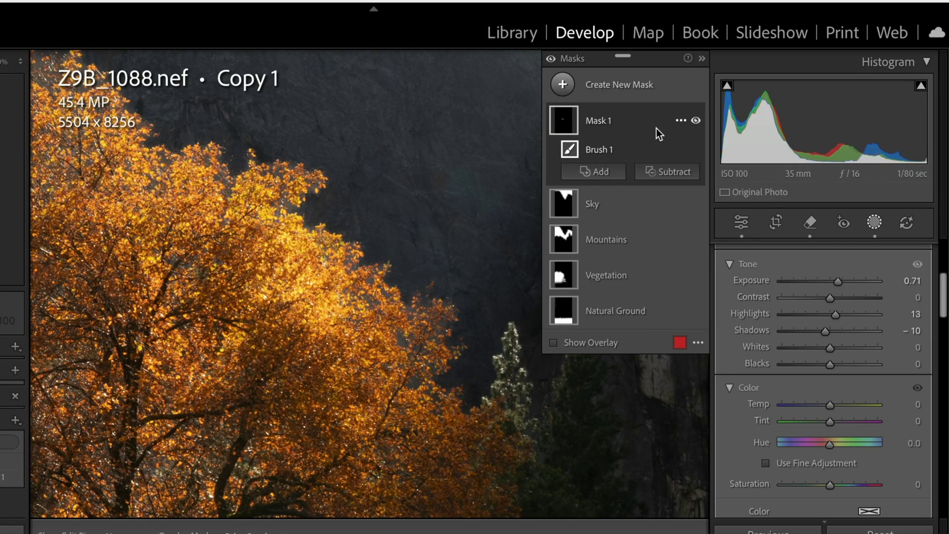
left_click(696, 121)
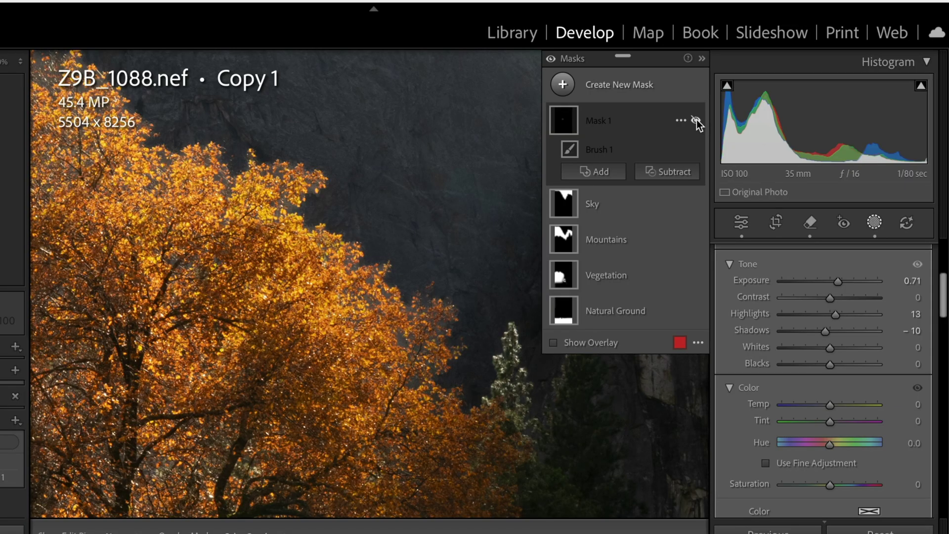
left_click(696, 121)
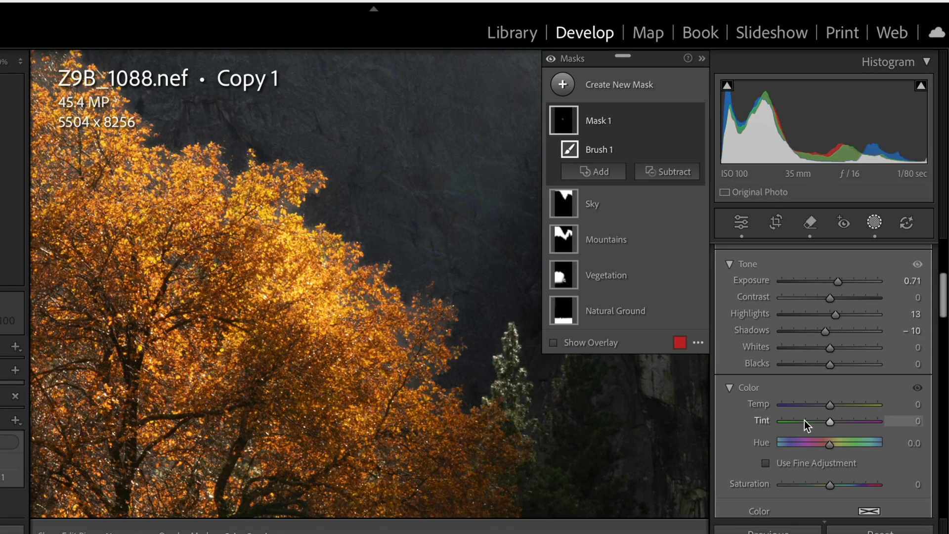
Warm and soften the brushed foliage with Temp 23, Texture -44 and Clarity -32.
left_click_drag(831, 405, 841, 402)
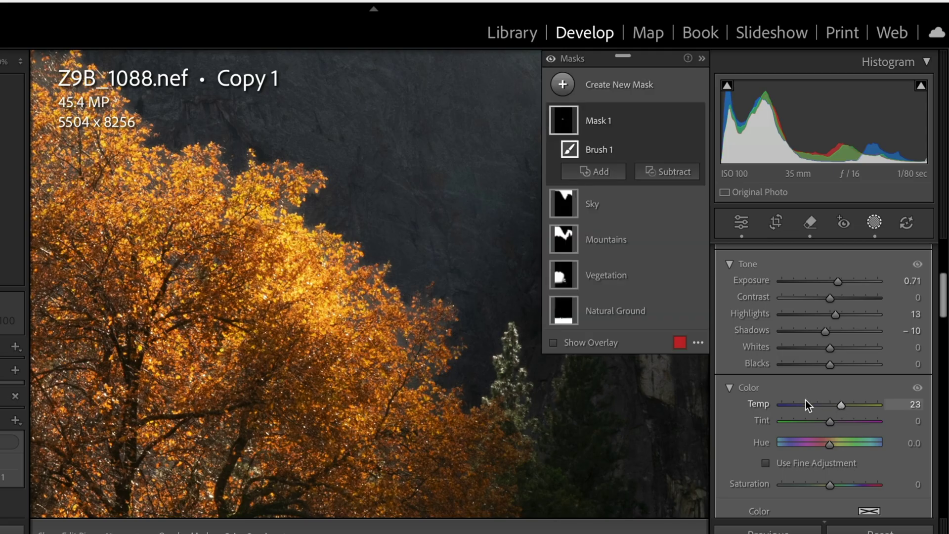
scroll(802, 399, "down", 6)
scroll(801, 399, "up", 4)
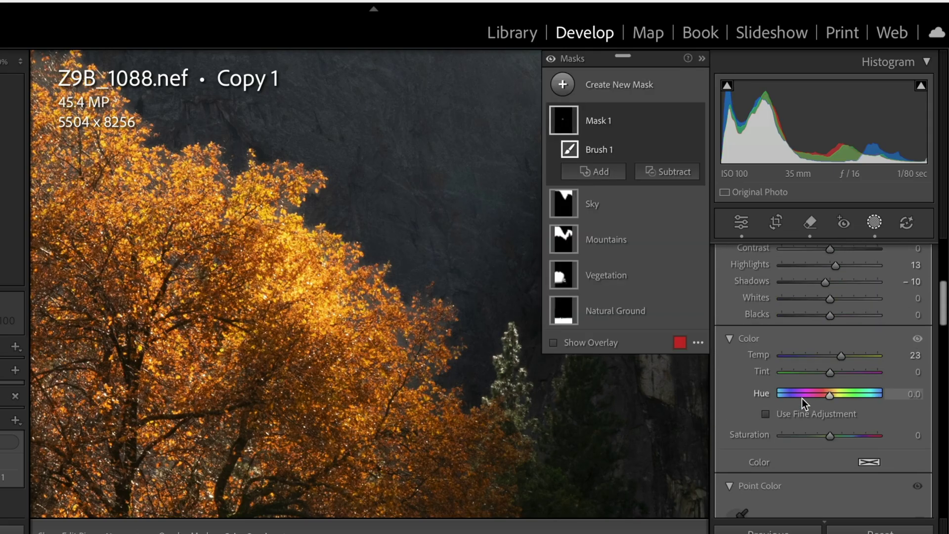
left_click(730, 486)
scroll(738, 479, "down", 3)
scroll(739, 463, "down", 2)
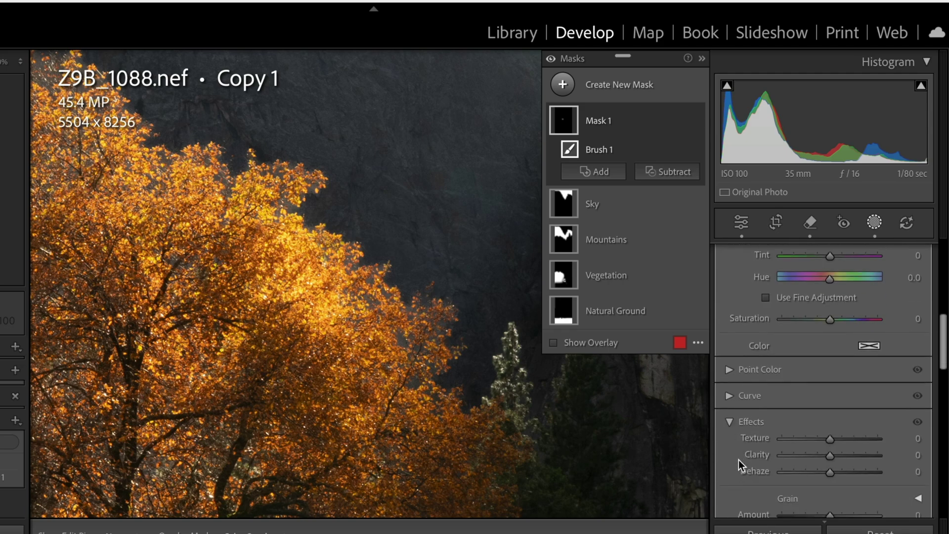
left_click_drag(830, 433, 826, 433)
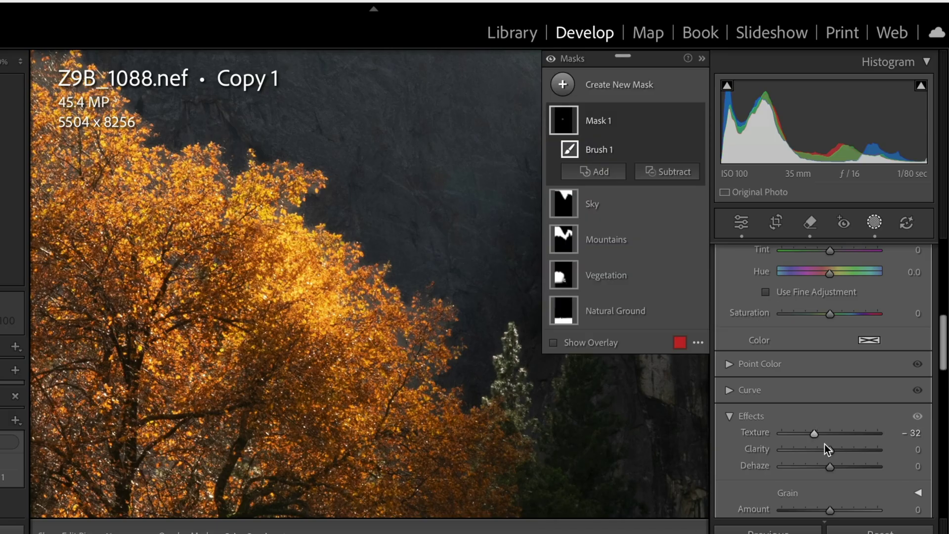
mouse_move(830, 450)
left_mouse_down()
mouse_move(814, 450)
mouse_move(808, 435)
left_mouse_up()
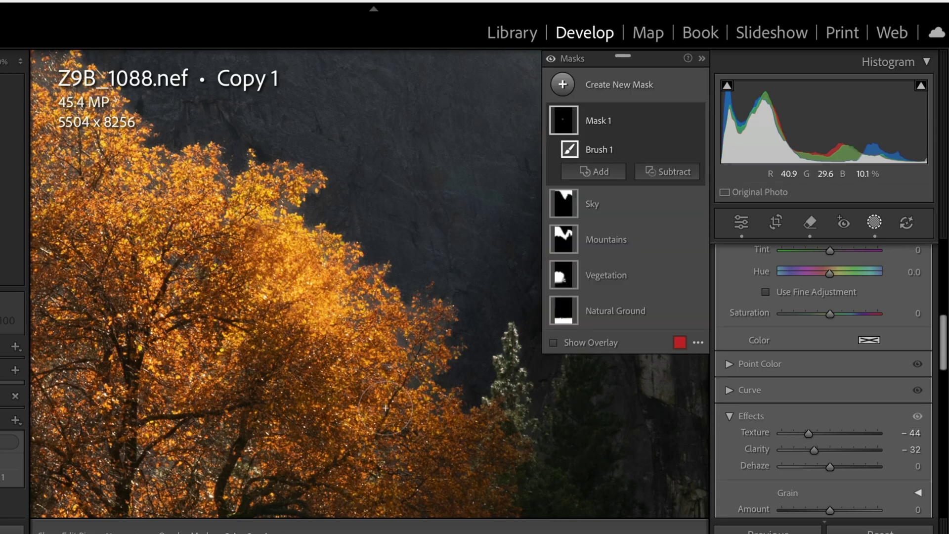
Raise the brush mask's Temp to 37 and return to the full photo.
scroll(790, 331, "up", 5)
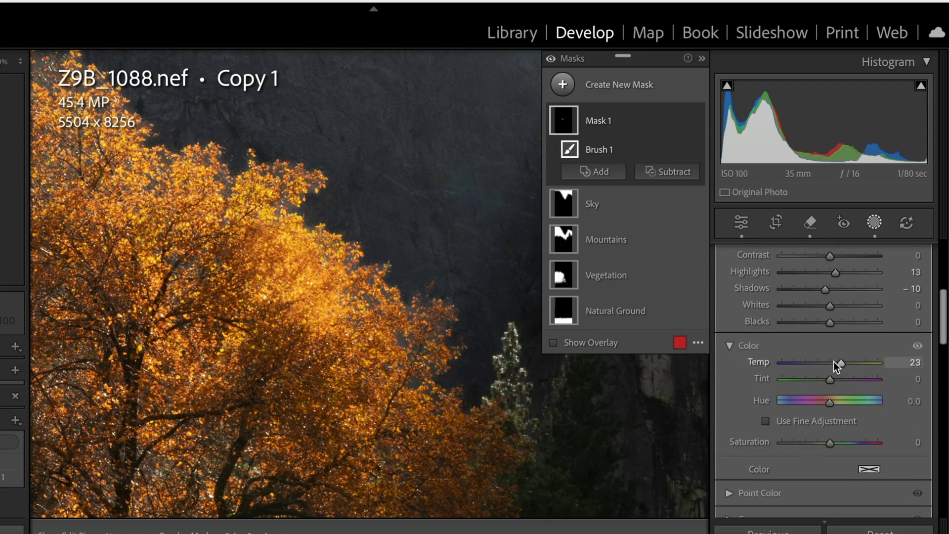
left_click_drag(838, 364, 844, 363)
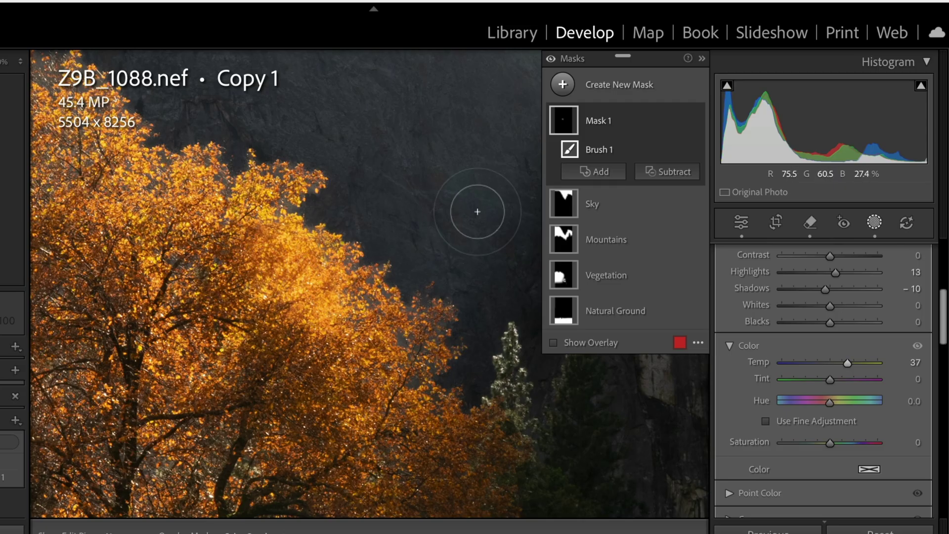
mouse_move(555, 120)
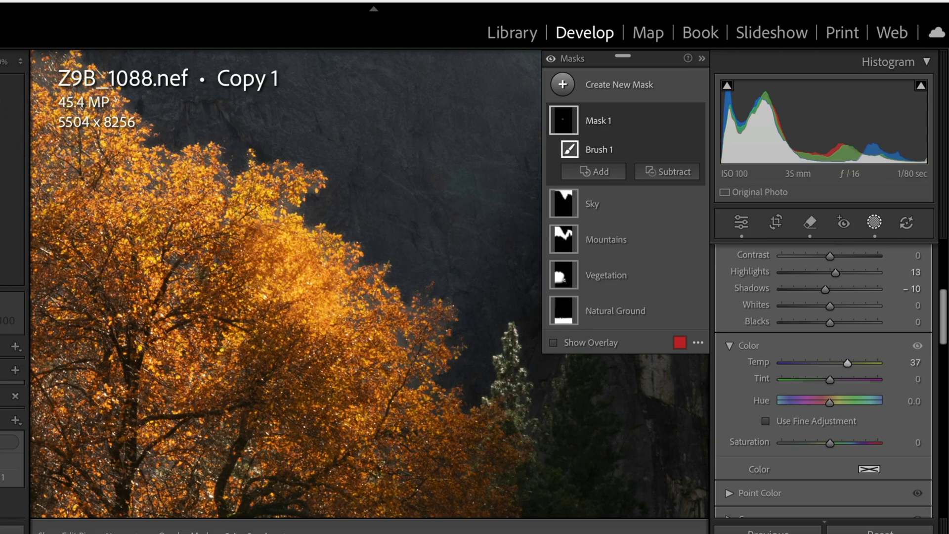
key("z")
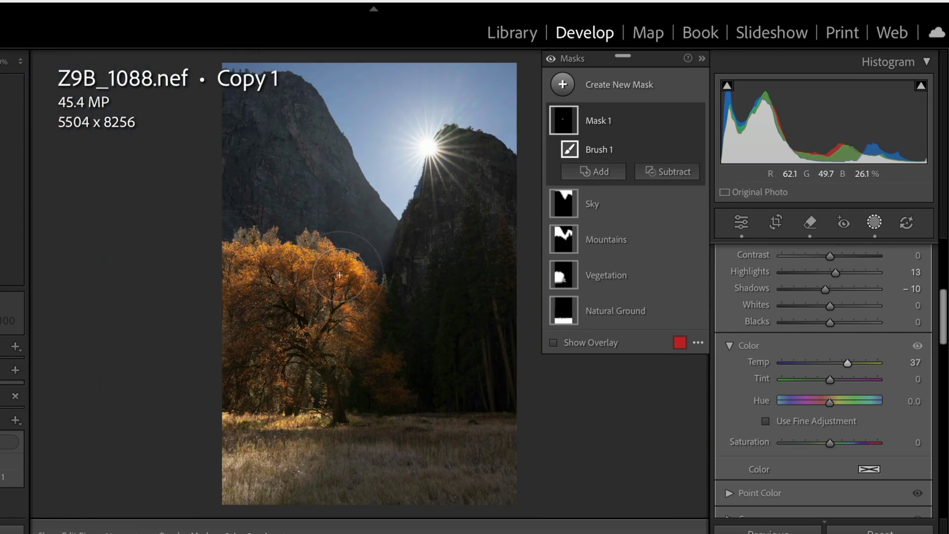
Paint the warm glow with a smaller brush along the orange tree's crown and down the foliage on its right and left sides.
scroll(316, 272, "down", 8)
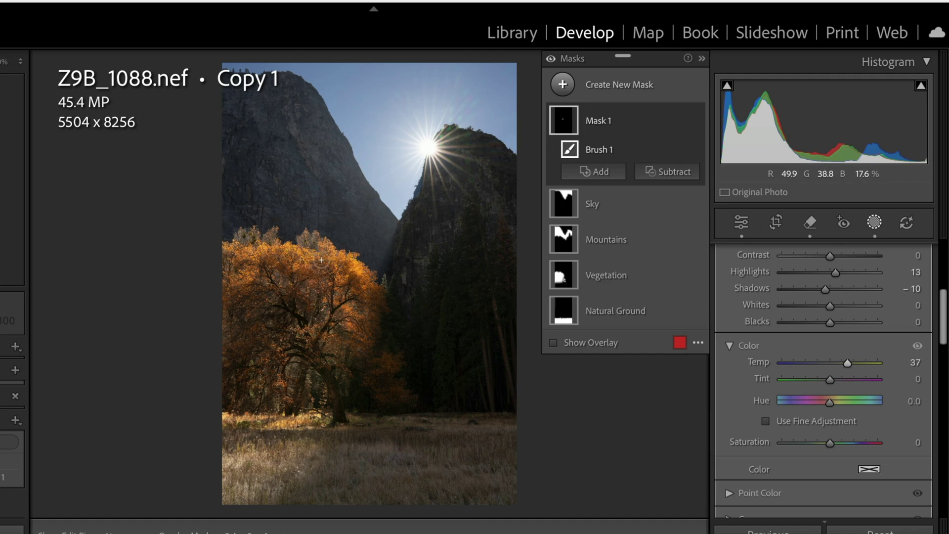
key("shift+w")
key("shift+w")
key("shift+w")
key("shift+w")
key("shift+w")
key("shift+w")
key("shift+w")
key("shift+w")
key("shift+w")
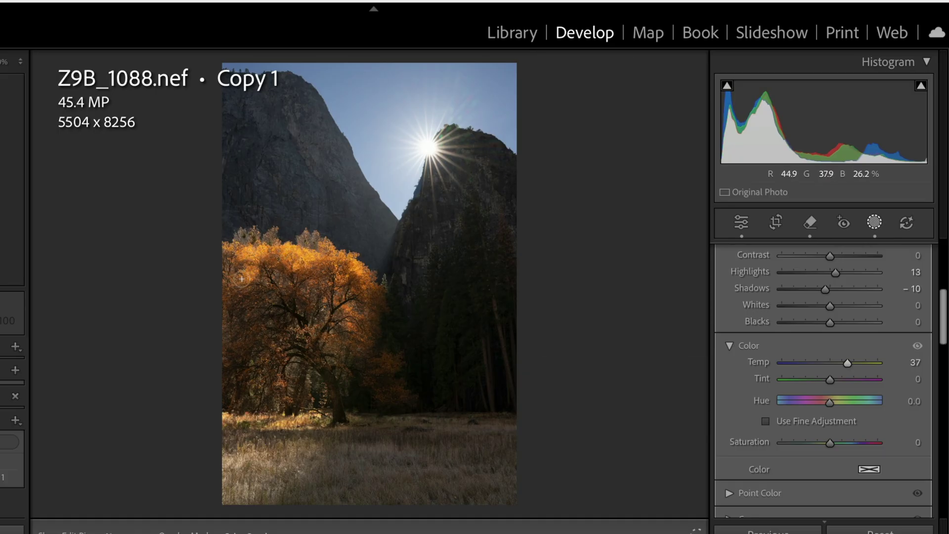
key("shift+w")
key("shift+w")
key("shift+w")
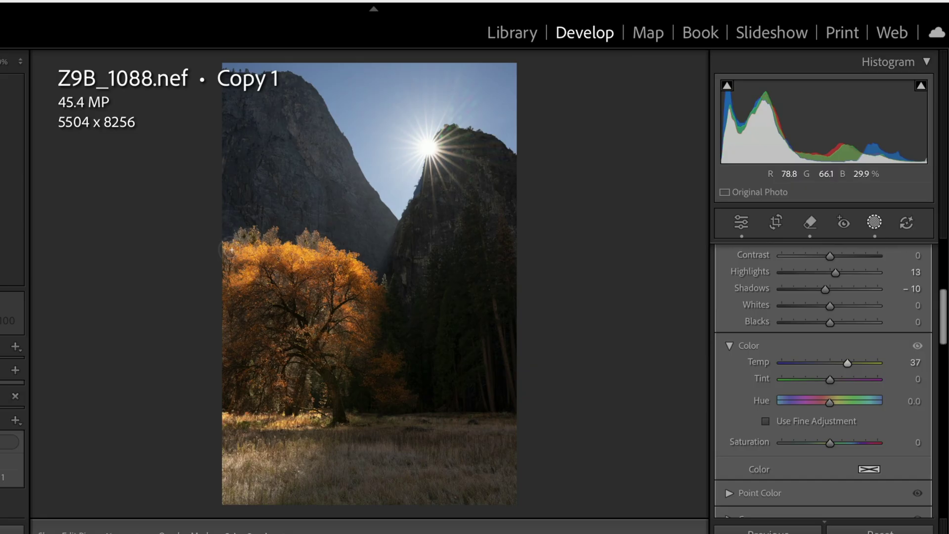
key("shift+w")
key("shift+w")
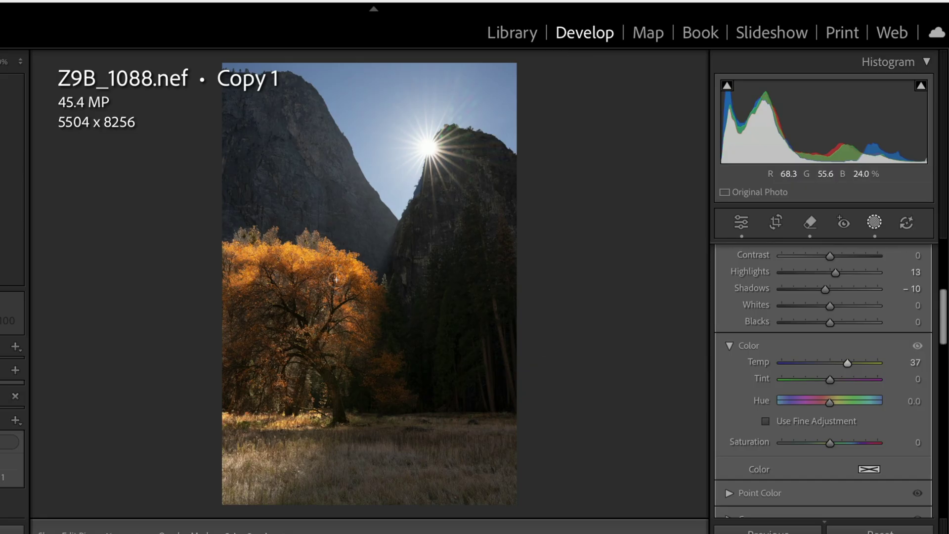
key("shift+w")
key("shift+w")
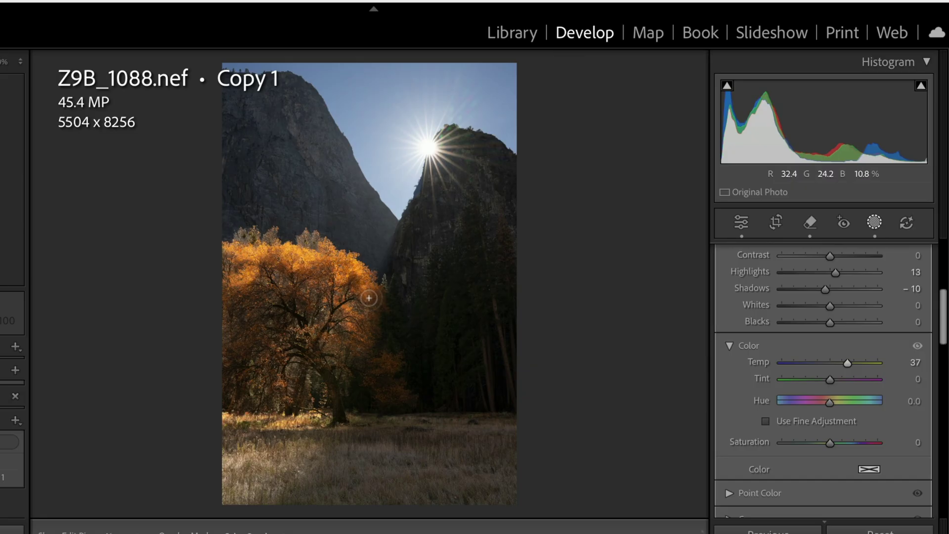
key("shift+w")
key("shift+w")
key("shift+w")
key("shift+w")
key("shift+w")
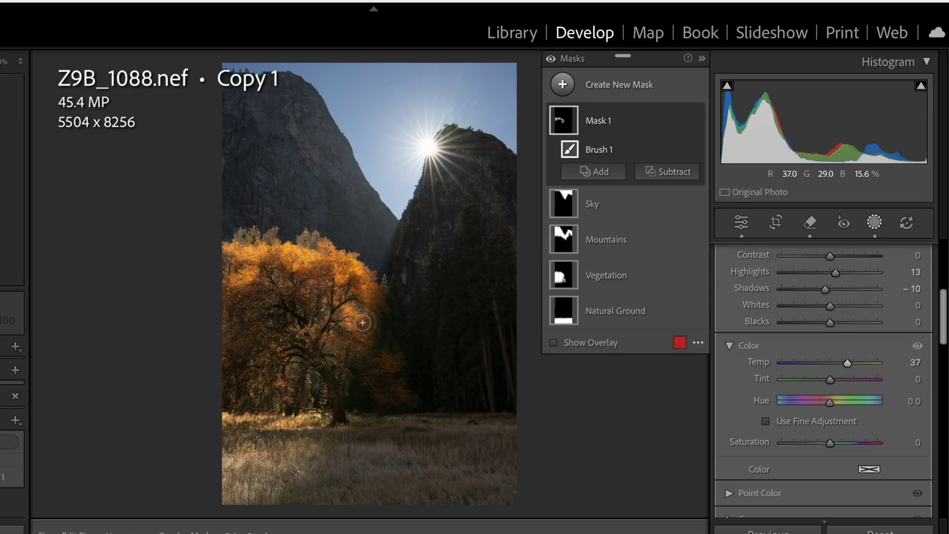
key("shift+w")
key("shift+w")
key("shift+w")
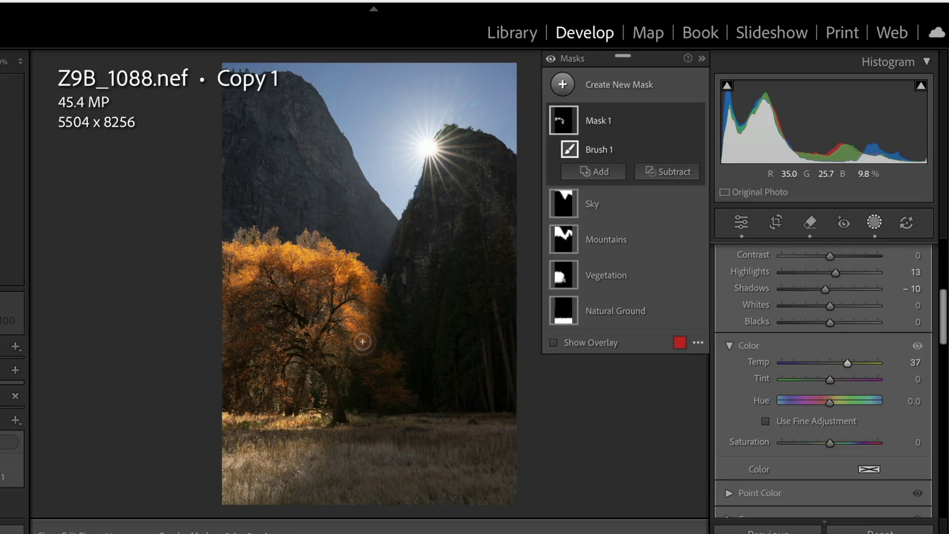
key("shift+w")
key("shift+w")
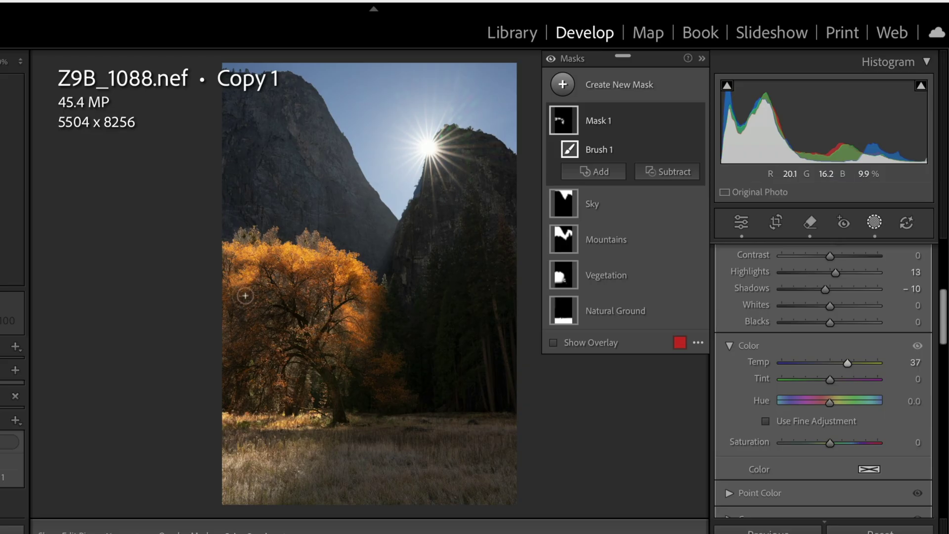
key("shift+w")
key("shift+w")
key("shift+w")
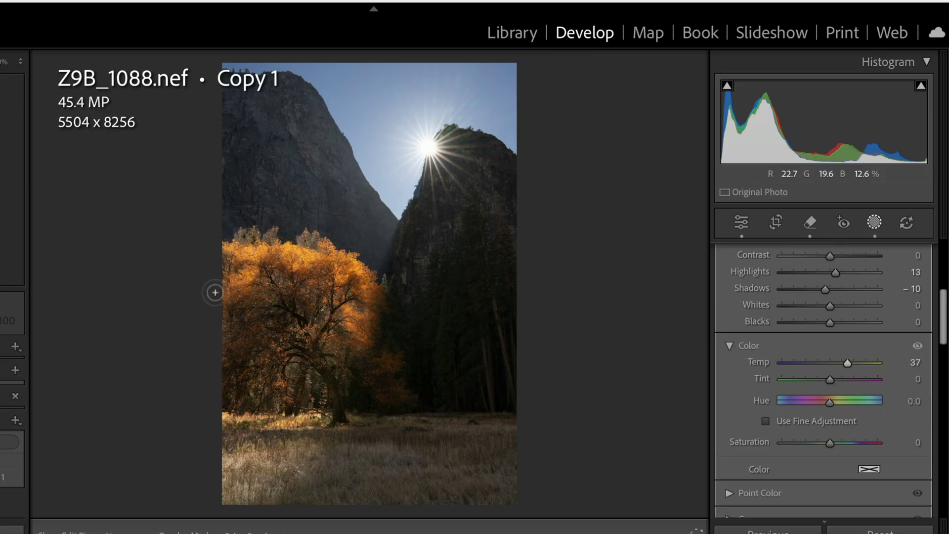
key("shift+w")
key("shift+w")
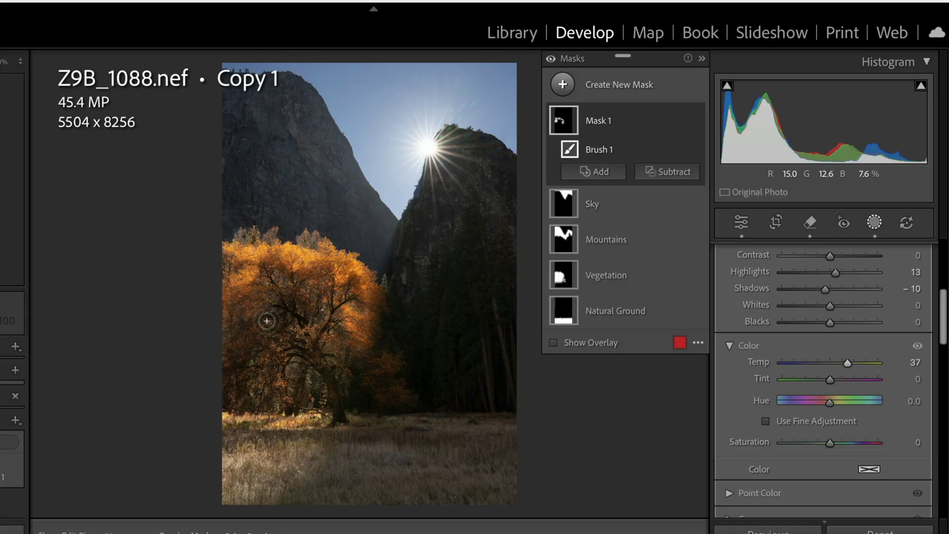
Extend the warm glow over the orange tree's inner foliage with the small brush, and compare the photo with its unedited version.
key("shift+w")
key("shift+w")
key("shift+w")
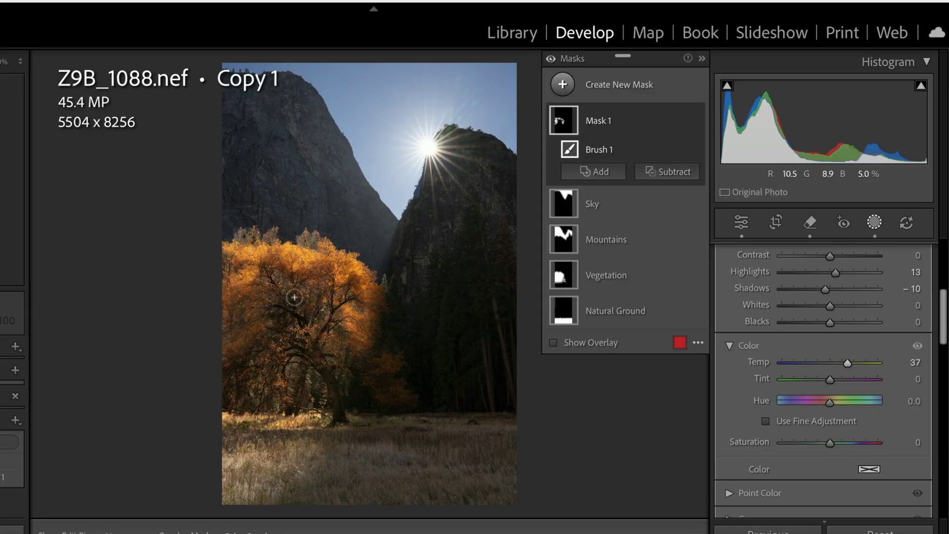
key("shift+w")
key("shift+w")
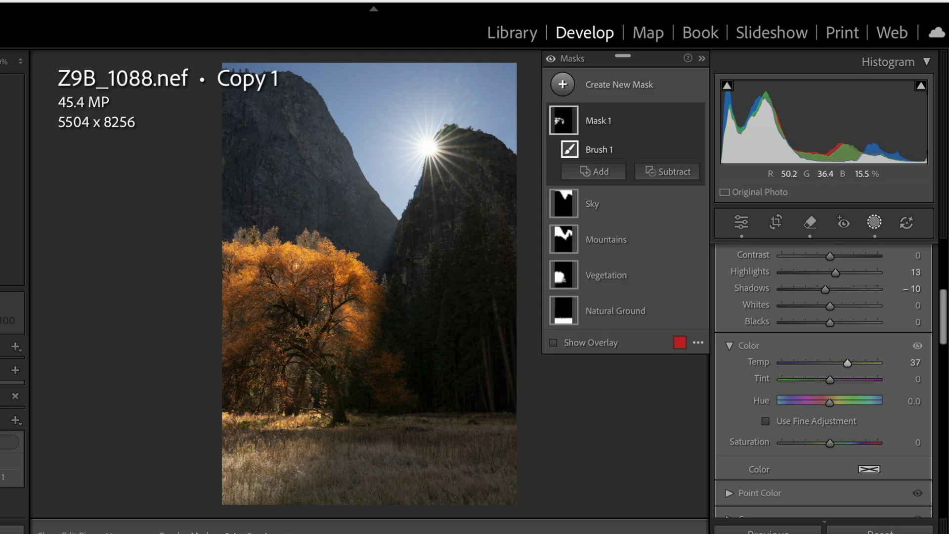
key("shift+w")
key("shift+w")
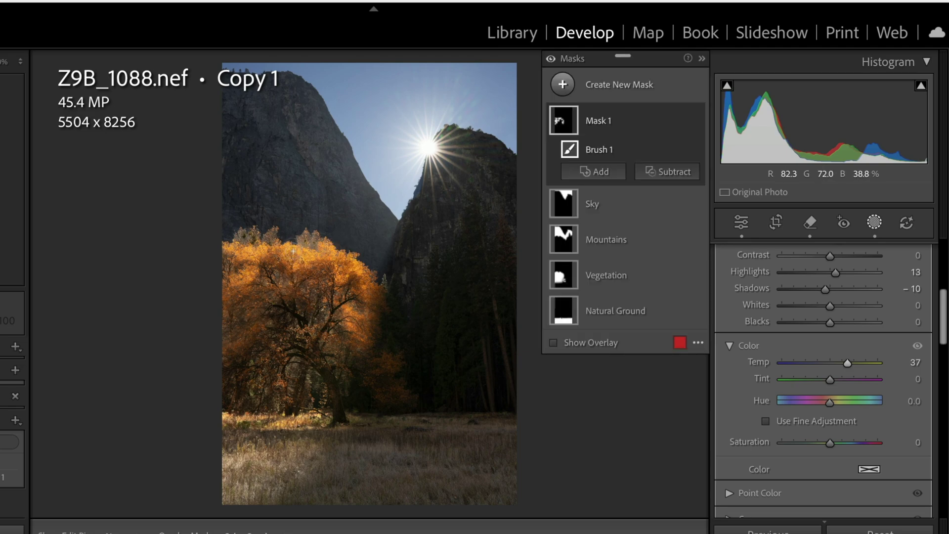
key("shift+w")
key("shift+w")
key("shift+w")
key("shift+w")
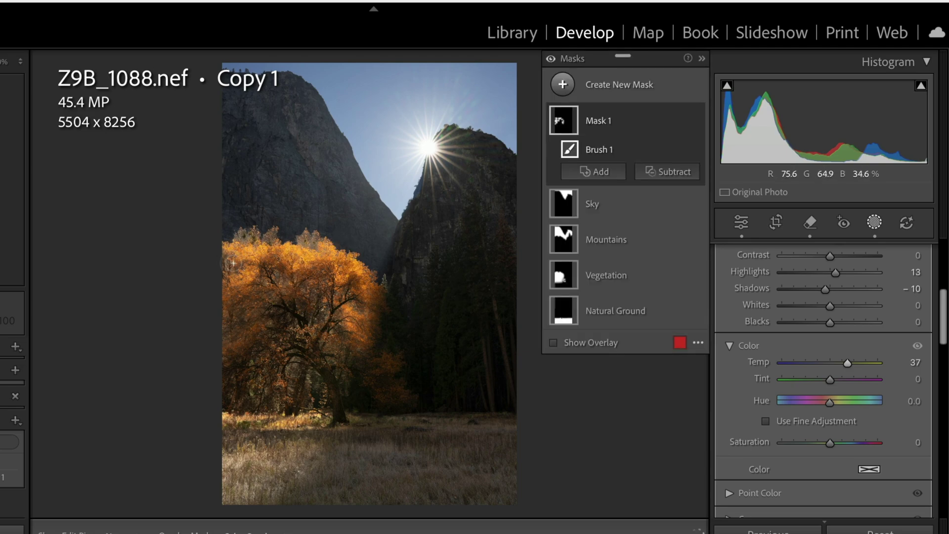
key("shift+w")
key("shift+w")
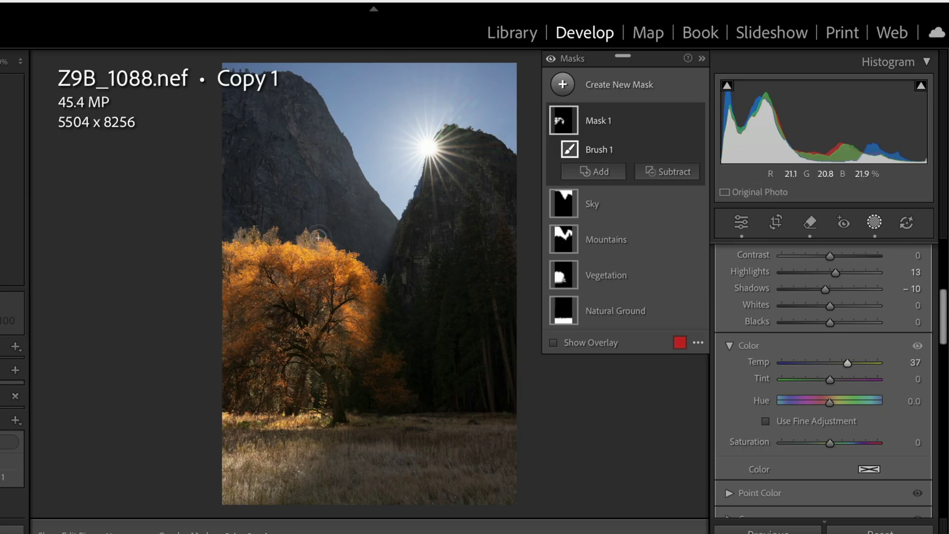
key("backslash")
key("backslash")
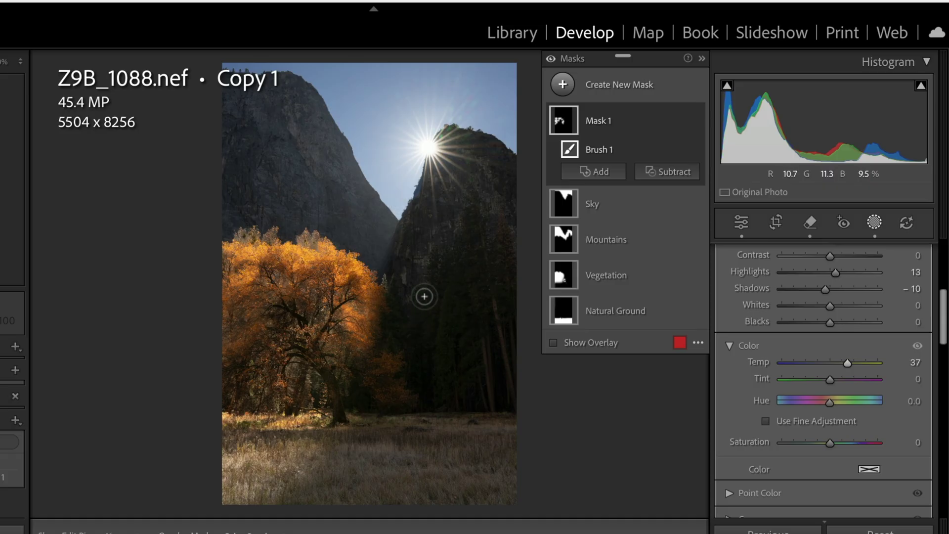
Create a new brush mask and paint it with an enlarged brush over the dark evergreens beside the orange tree.
key("k")
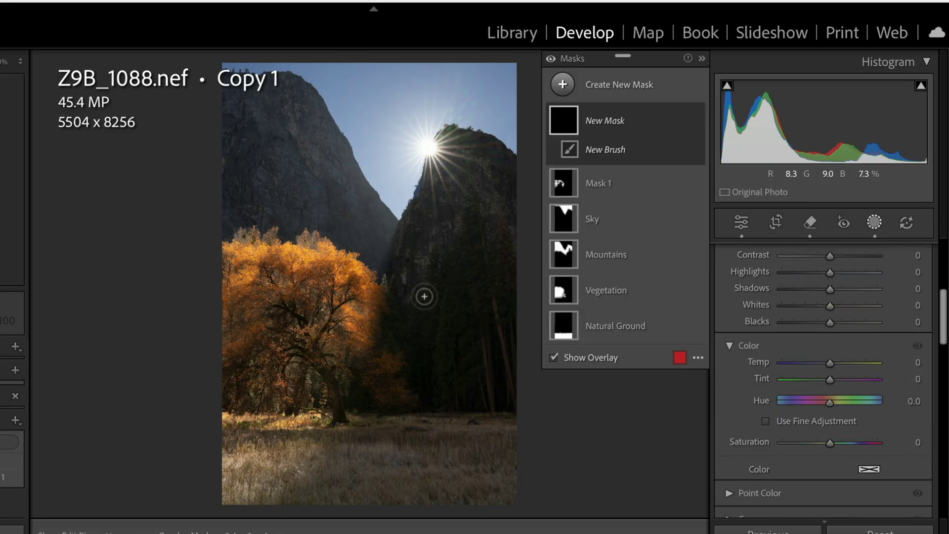
scroll(430, 310, "up", 5)
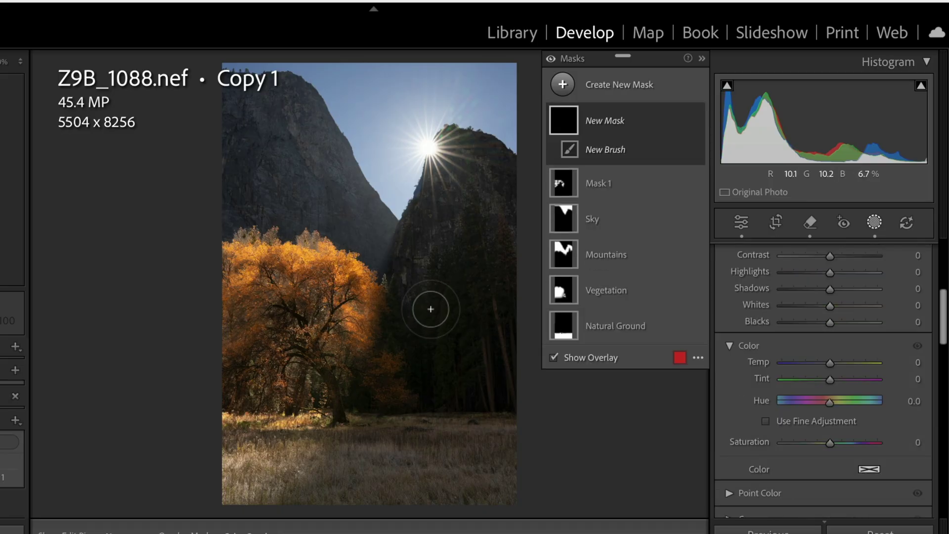
scroll(440, 324, "up", 2)
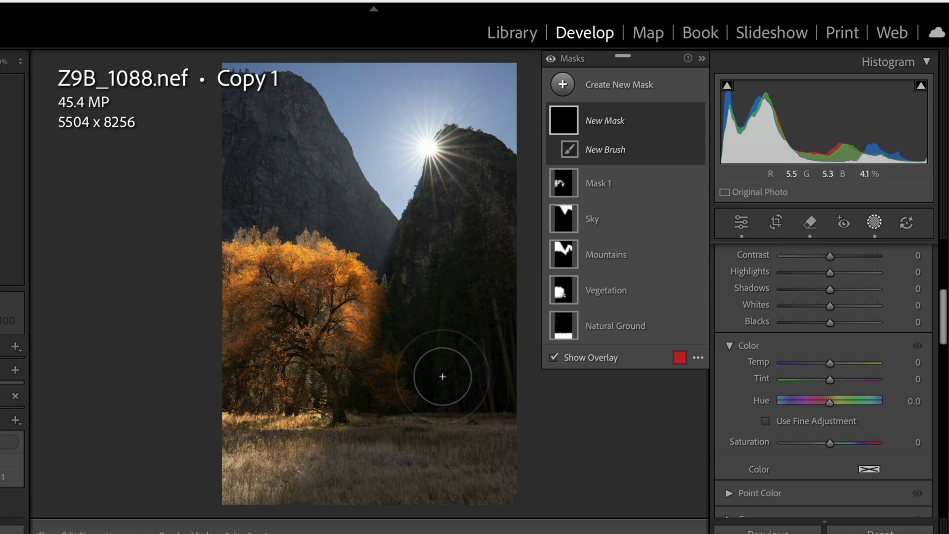
mouse_move(445, 384)
left_mouse_down()
mouse_move(437, 302)
mouse_move(445, 281)
mouse_move(459, 313)
mouse_move(467, 299)
mouse_move(467, 241)
mouse_move(499, 395)
left_mouse_up()
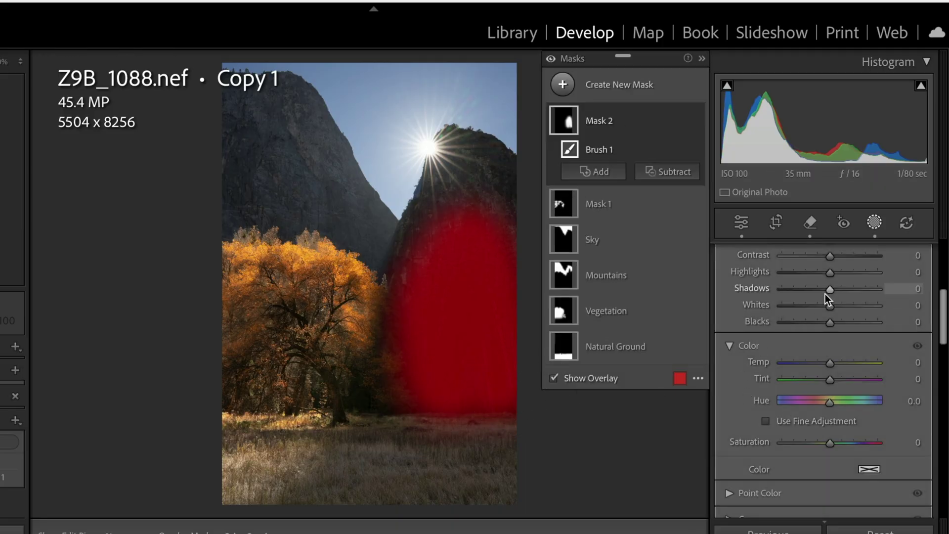
Lift the evergreen brush mask with Shadows 37 and Saturation 21.
left_click_drag(828, 292, 842, 290)
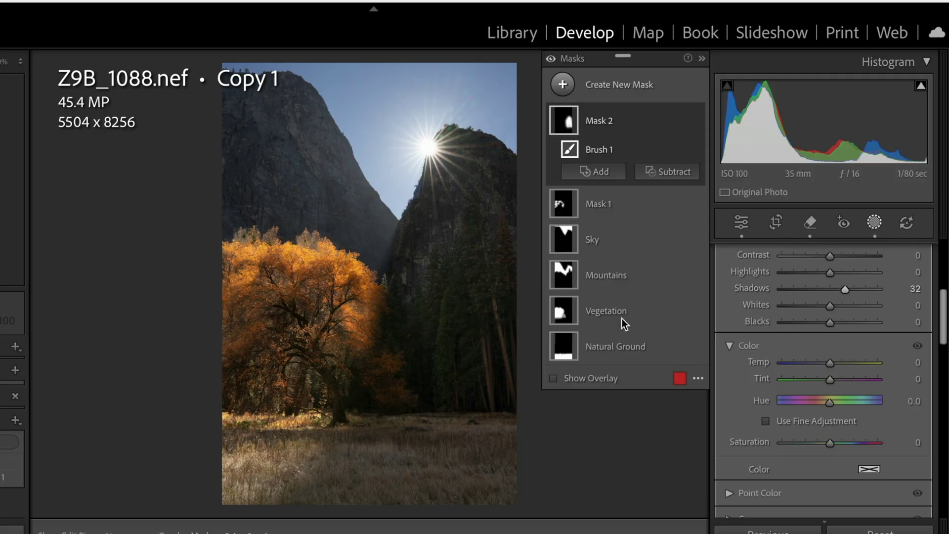
left_click_drag(839, 292, 844, 292)
left_click_drag(833, 442, 843, 441)
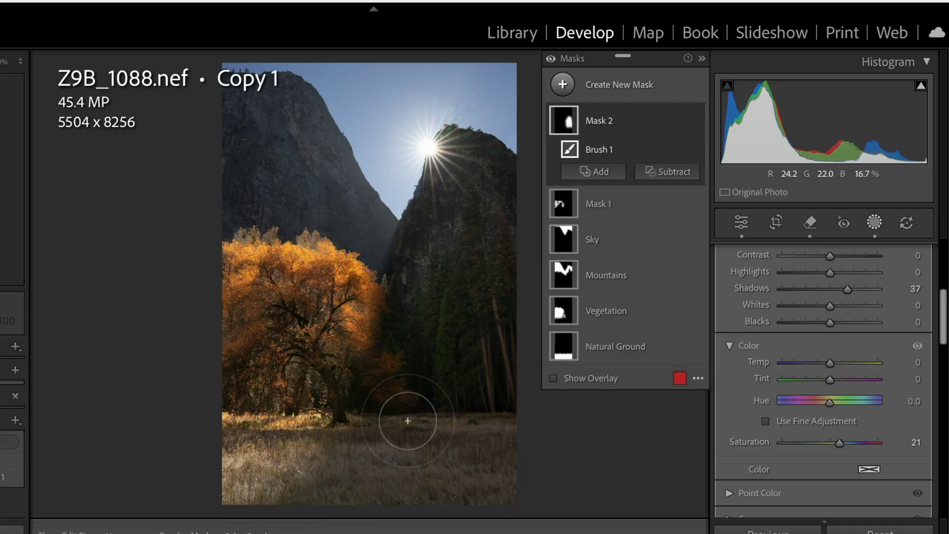
Add a linear gradient mask rising over the meadow foreground and set its Saturation to 30.
left_click(564, 86)
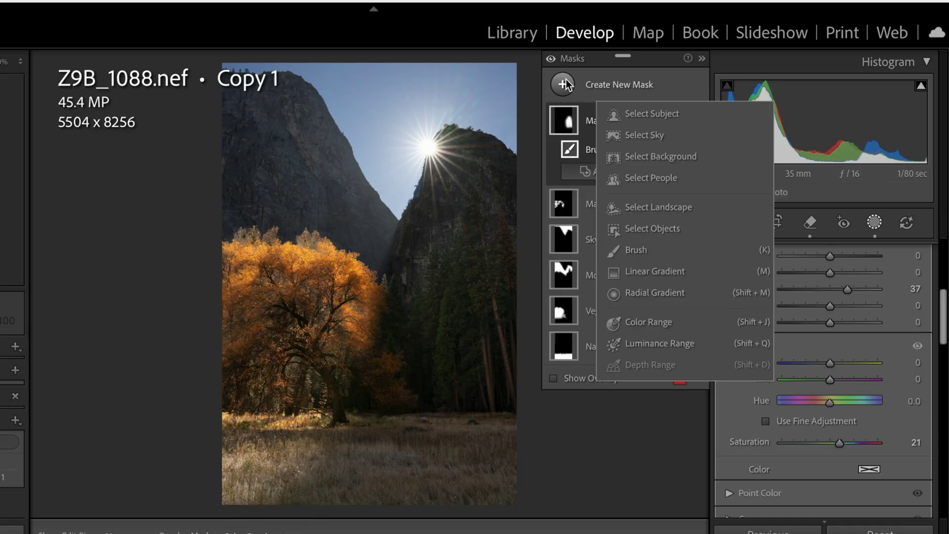
left_click(615, 272)
left_click_drag(377, 489, 376, 417)
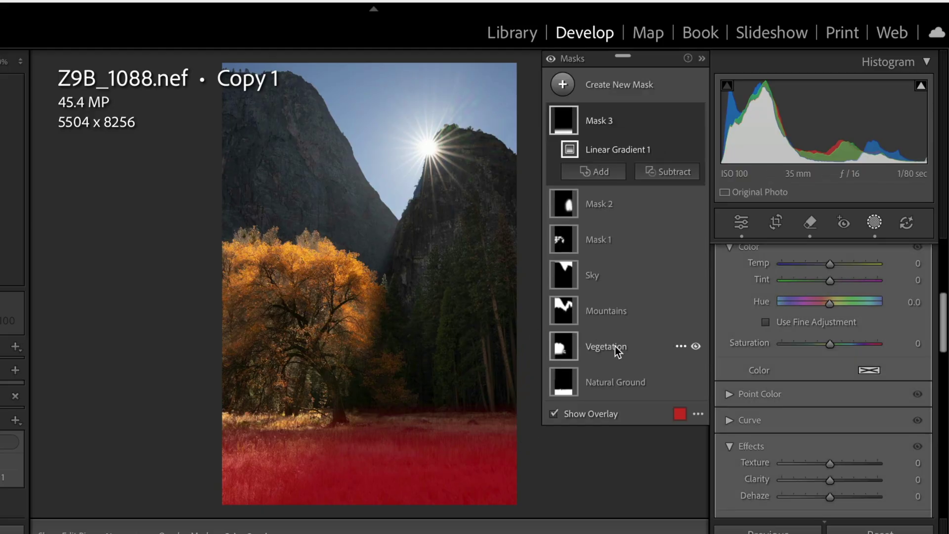
left_click_drag(832, 346, 845, 344)
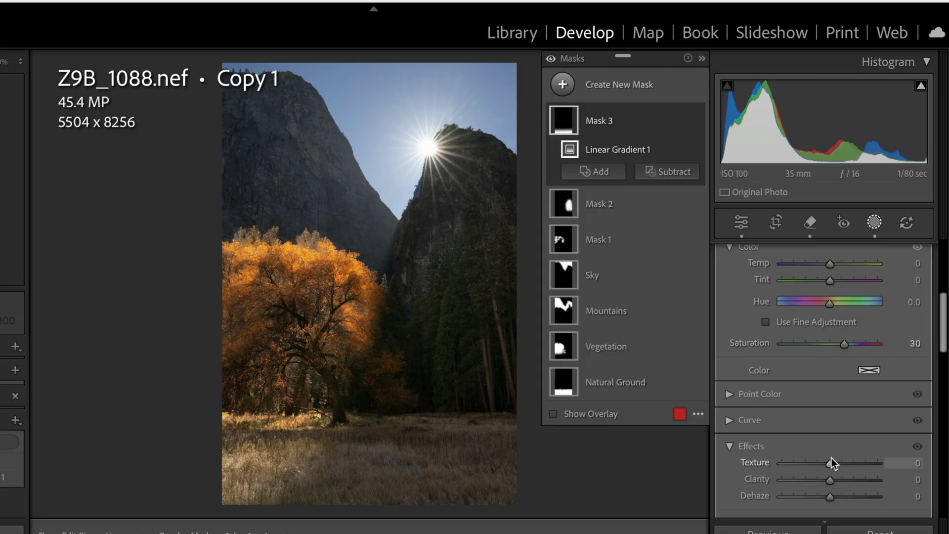
Darken and warm the meadow gradient with Exposure -0.56, Shadows 25 and Temp 50.
scroll(819, 360, "up", 4)
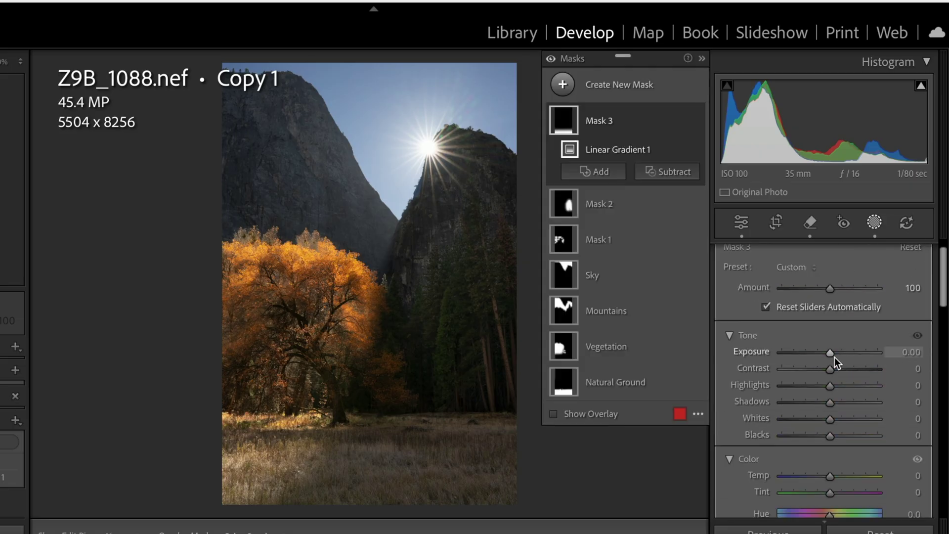
left_click_drag(832, 354, 824, 352)
left_click_drag(831, 403, 843, 398)
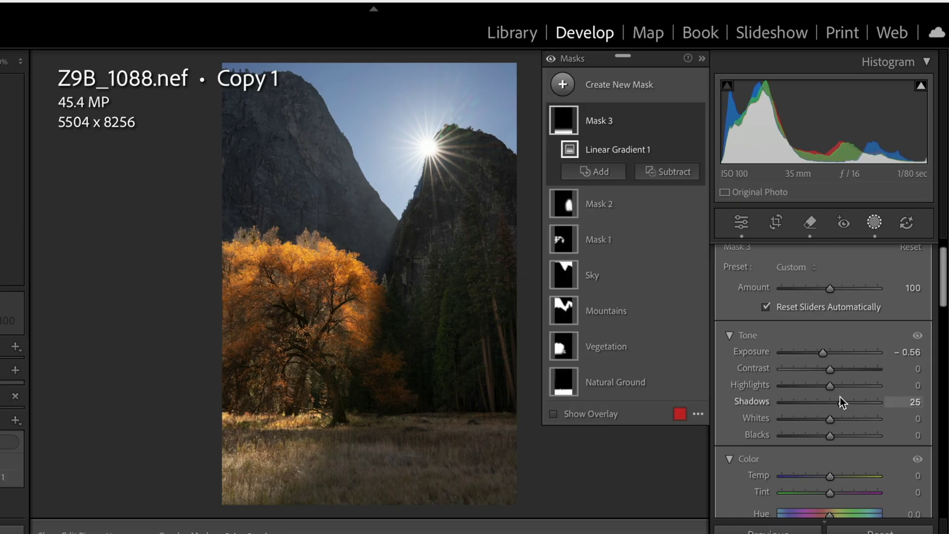
scroll(799, 401, "down", 1)
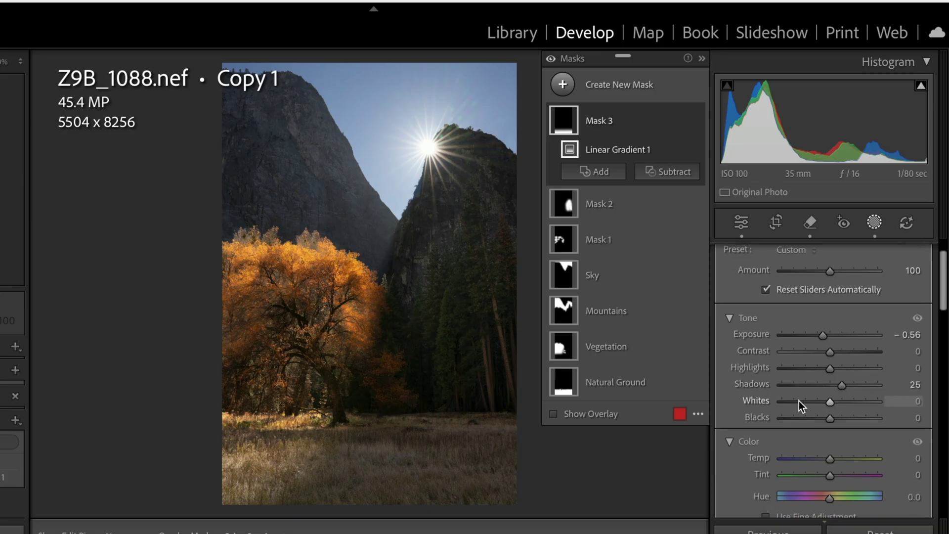
scroll(812, 426, "down", 1)
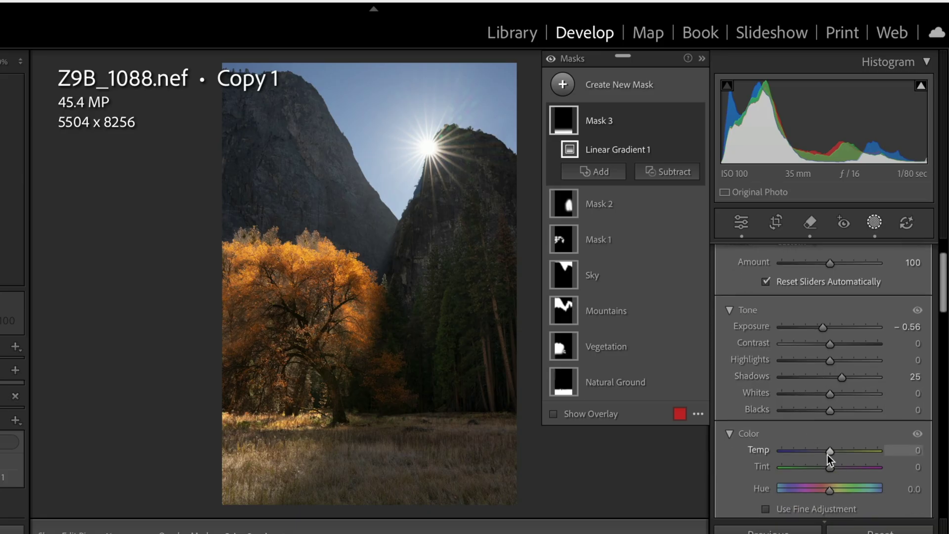
left_click_drag(828, 454, 828, 453)
left_click_drag(835, 452, 851, 451)
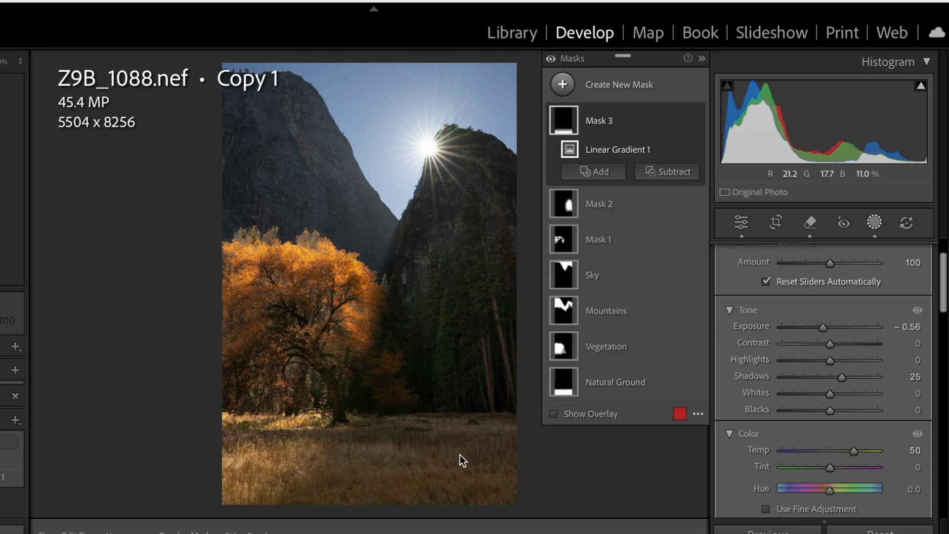
Compare the photo with the evergreen brush mask and the orange tree's glow mask hidden in turn.
left_click(620, 122)
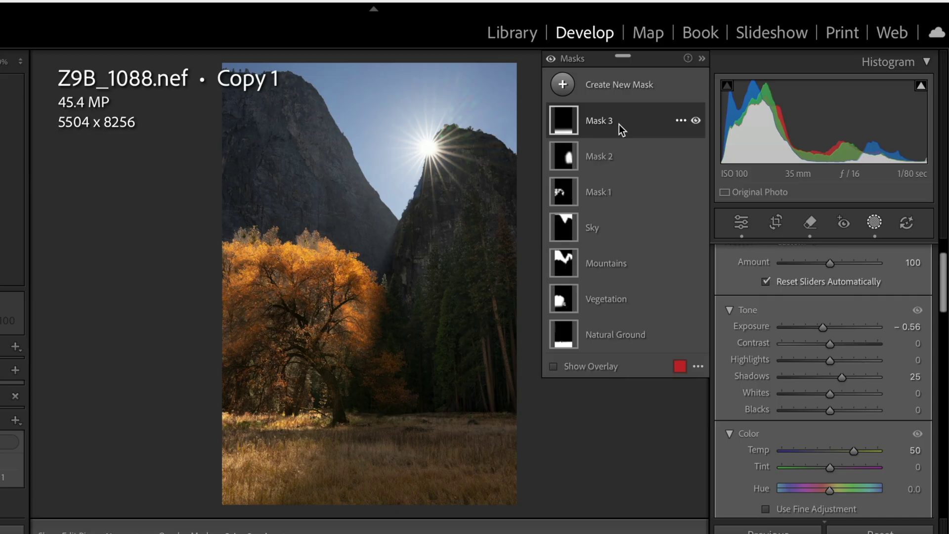
left_click(601, 157)
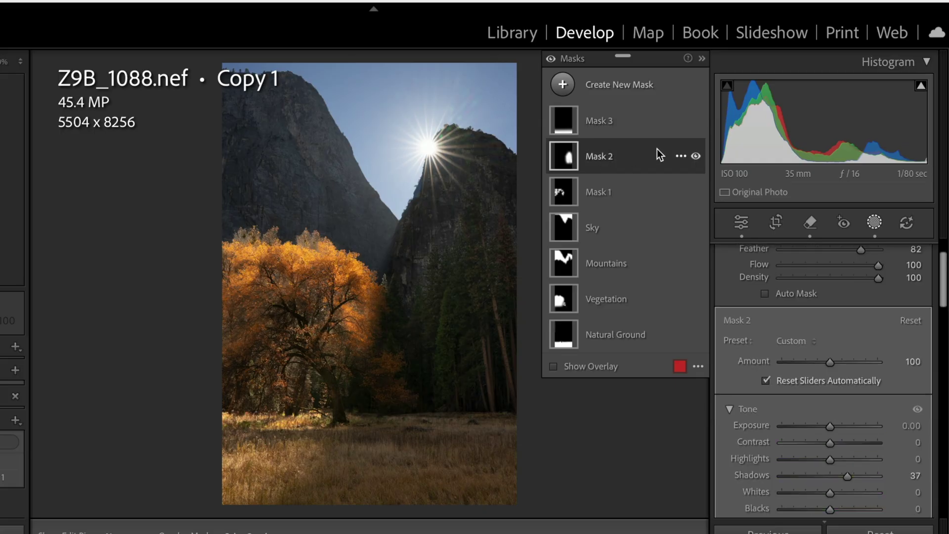
left_click(696, 156)
left_click(696, 156)
left_click(598, 192)
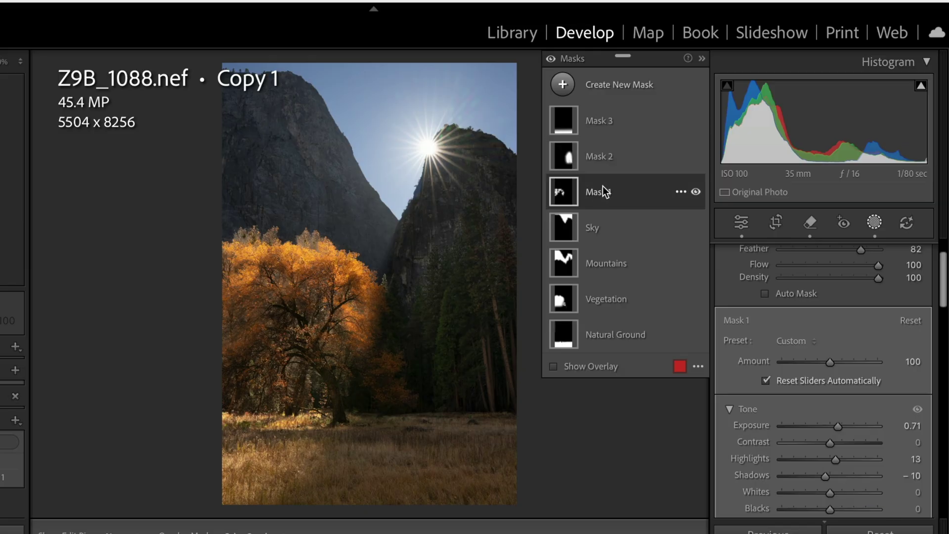
left_click(696, 192)
left_click(696, 191)
left_click(695, 192)
left_click(695, 192)
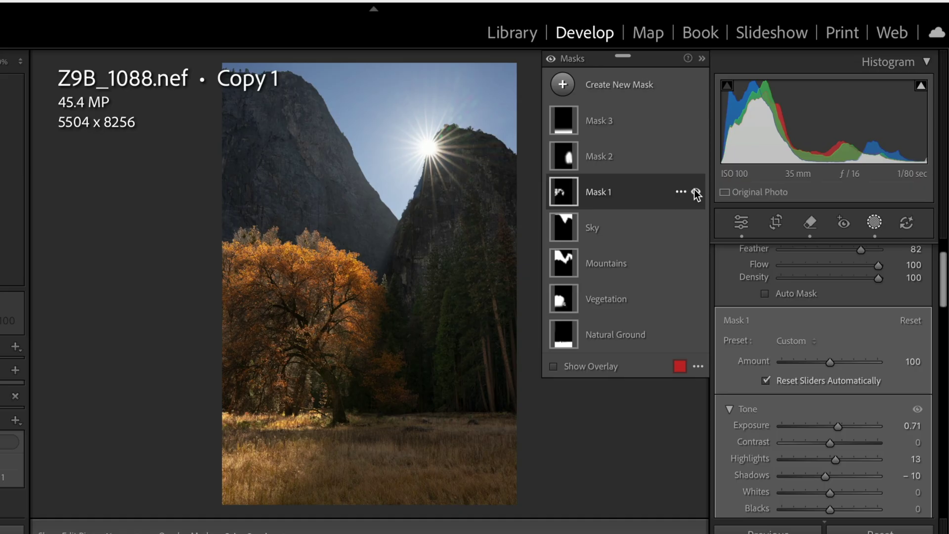
Compare the photo with the Sky mask hidden and shown.
left_click(599, 228)
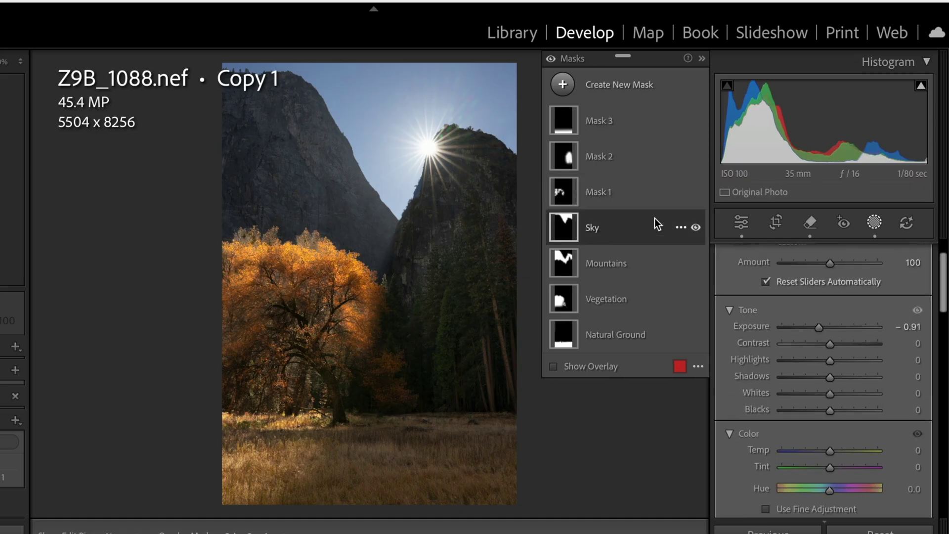
left_click(697, 228)
left_click(697, 227)
left_click(697, 228)
left_click(697, 228)
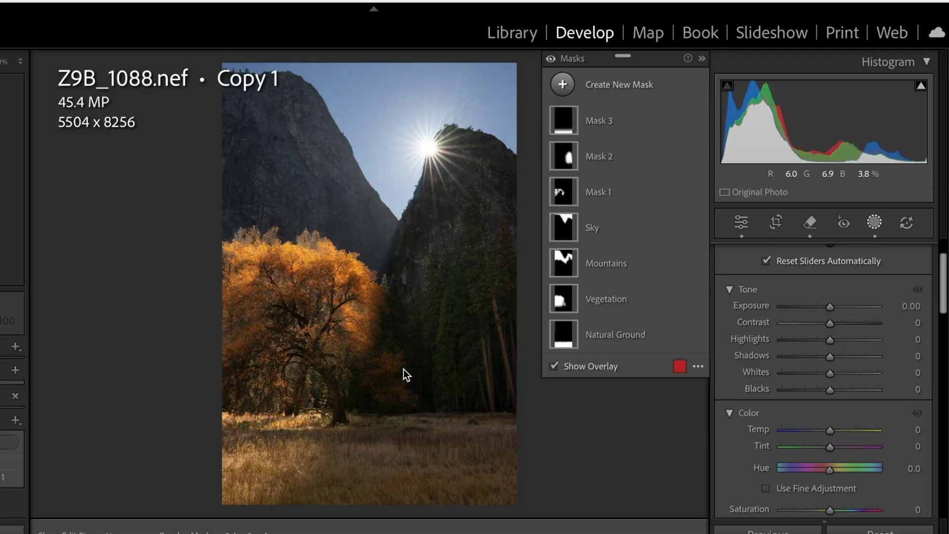
Try to paint a straight, widening beam on a new brush mask from the evergreens to the orange tree, and undo it.
key("k")
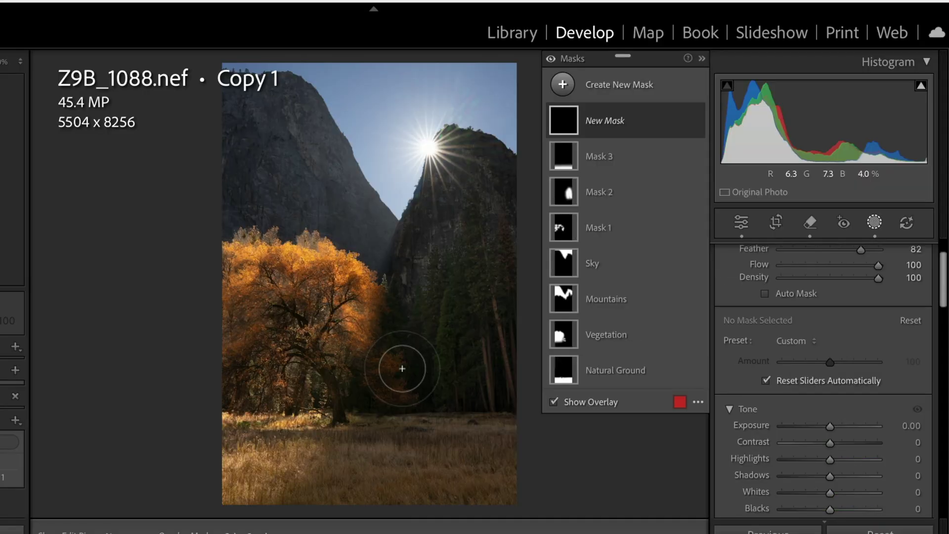
scroll(466, 375, "down", 4)
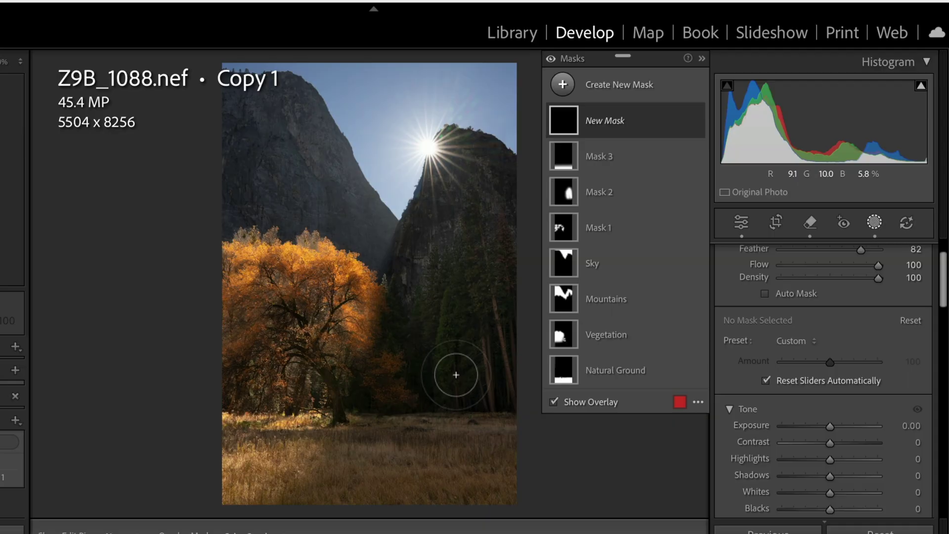
left_click(445, 378)
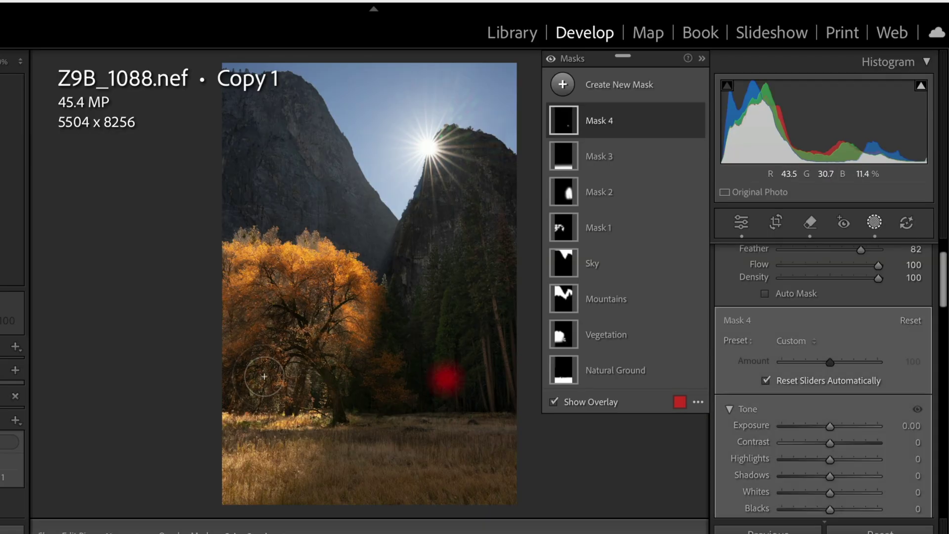
scroll(269, 372, "up", 3)
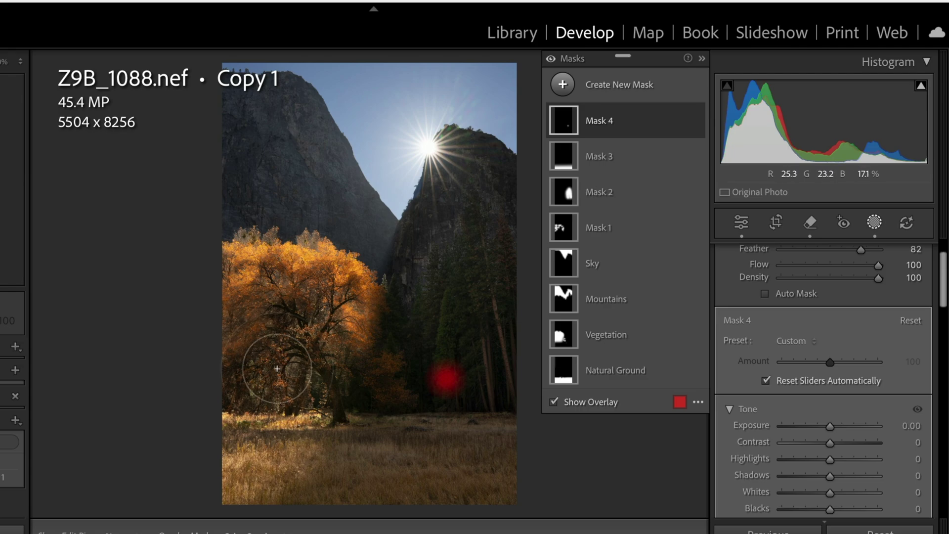
left_click(278, 368, "shift")
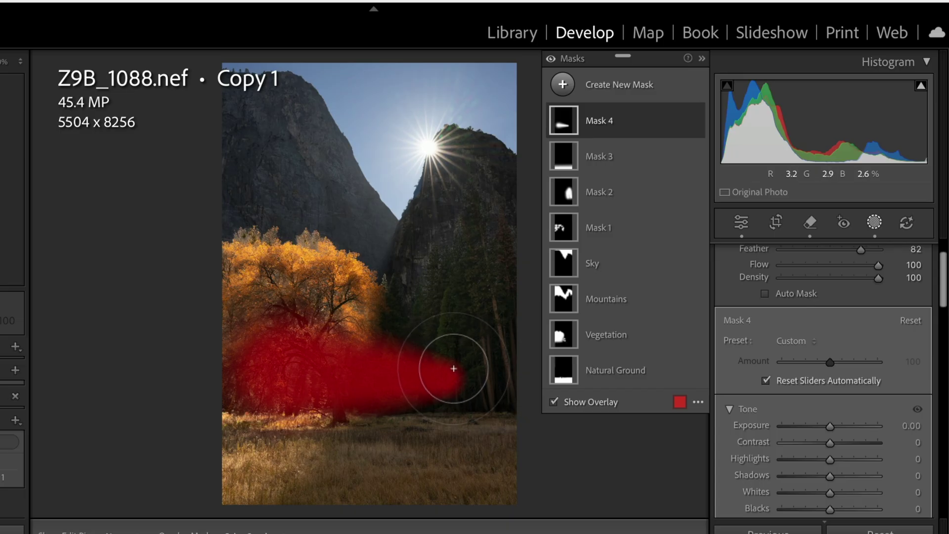
key("ctrl+z")
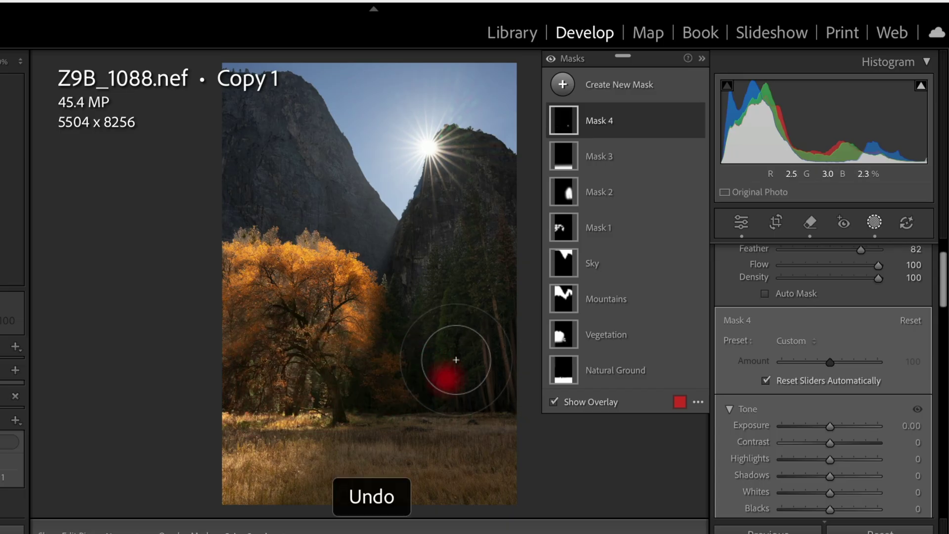
key("ctrl+z")
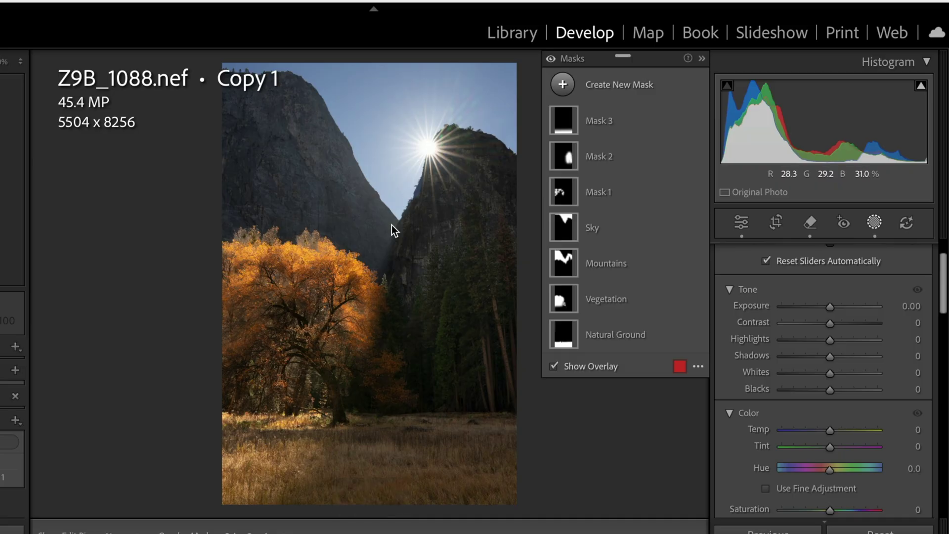
Paint a straight beam on a new brush mask, widening from the notch between the mountains down to the orange tree's crown.
key("k")
scroll(392, 226, "down", 10)
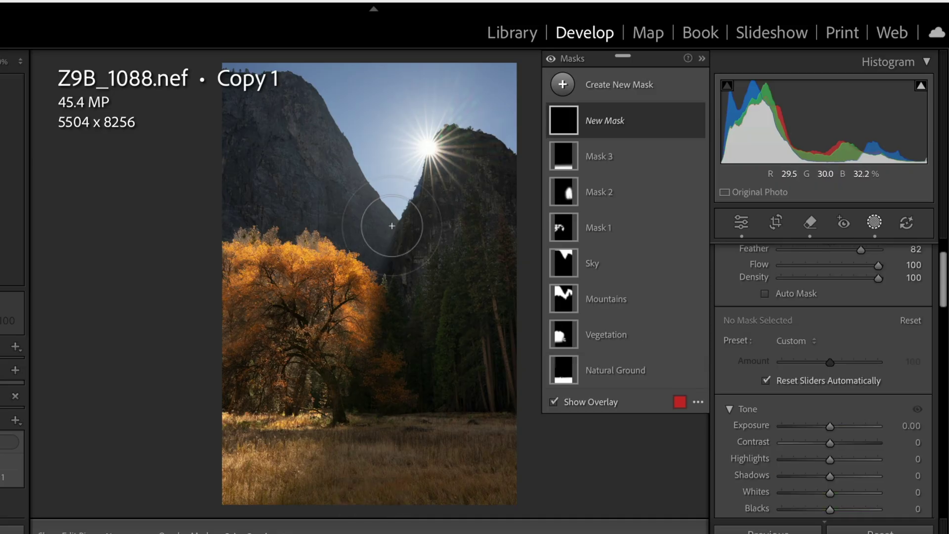
scroll(392, 228, "down", 3)
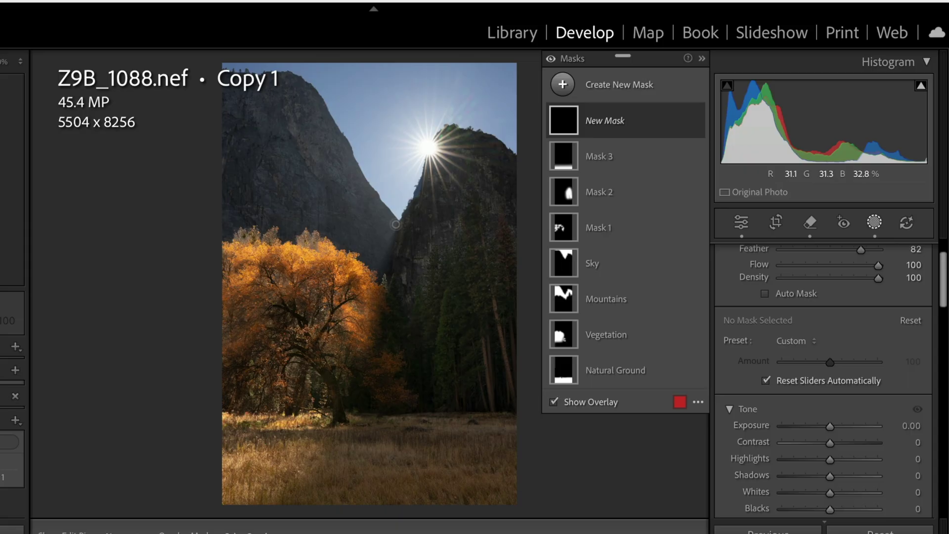
left_click(395, 225)
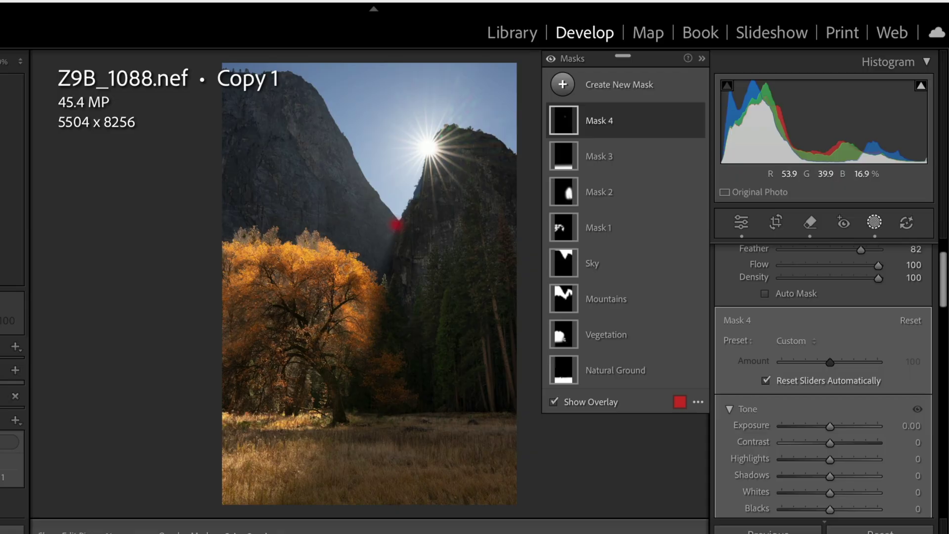
left_click(356, 281, "shift")
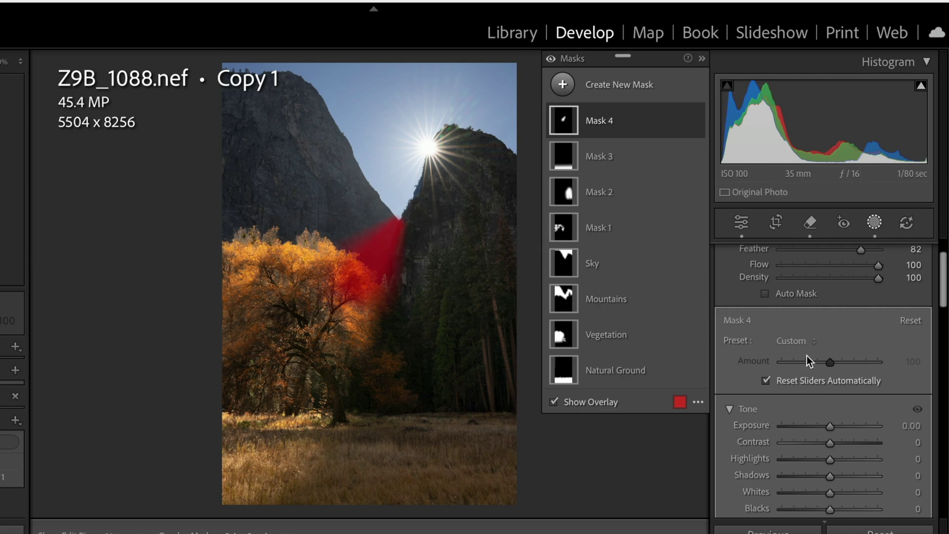
Brighten and warm the beam mask with Exposure 1.41, Temp 49 and Saturation 15.
mouse_move(831, 425)
left_mouse_down()
mouse_move(859, 430)
mouse_move(848, 431)
left_mouse_up()
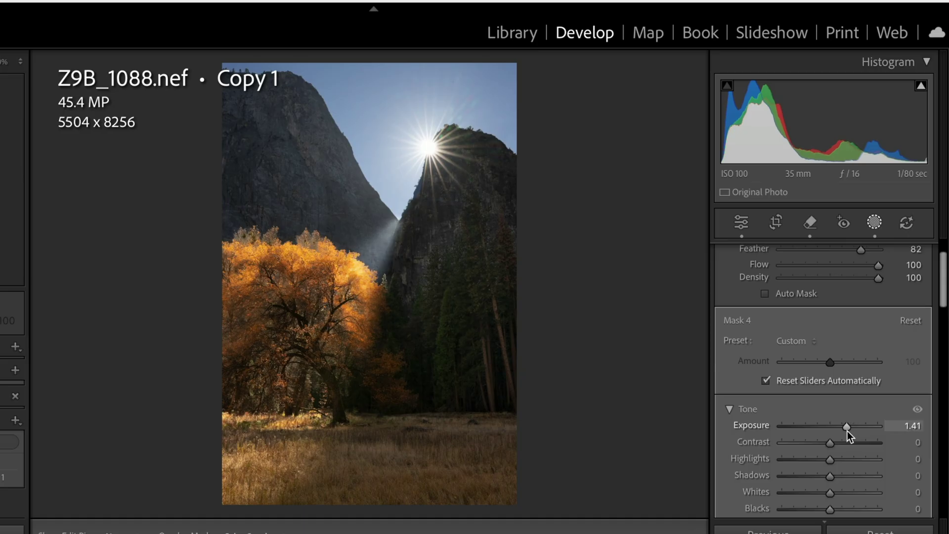
left_click_drag(847, 431, 847, 431)
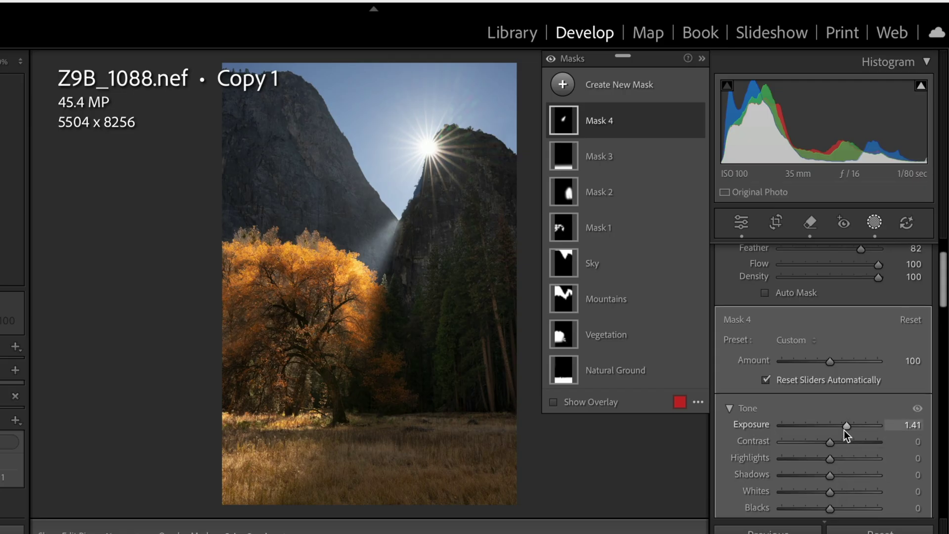
scroll(842, 428, "down", 8)
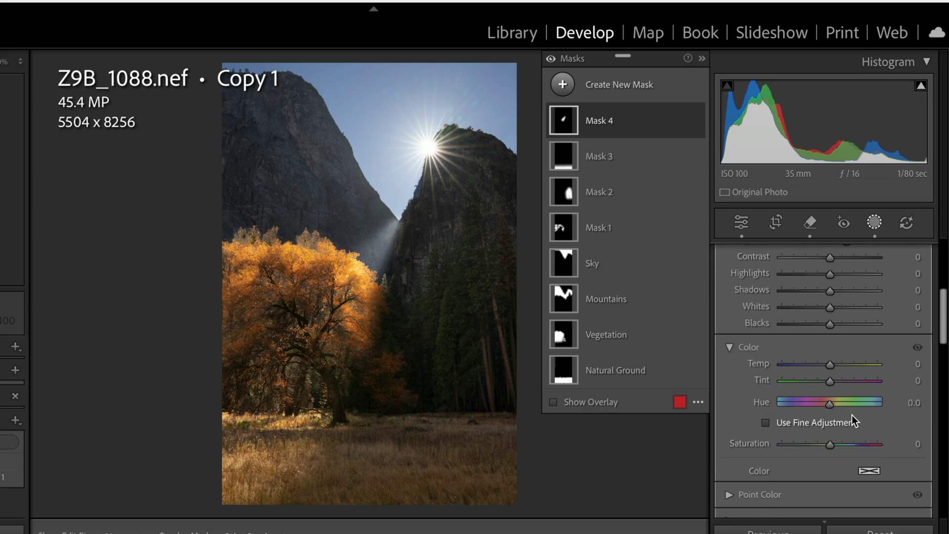
left_click_drag(828, 364, 852, 363)
left_click_drag(827, 441, 834, 443)
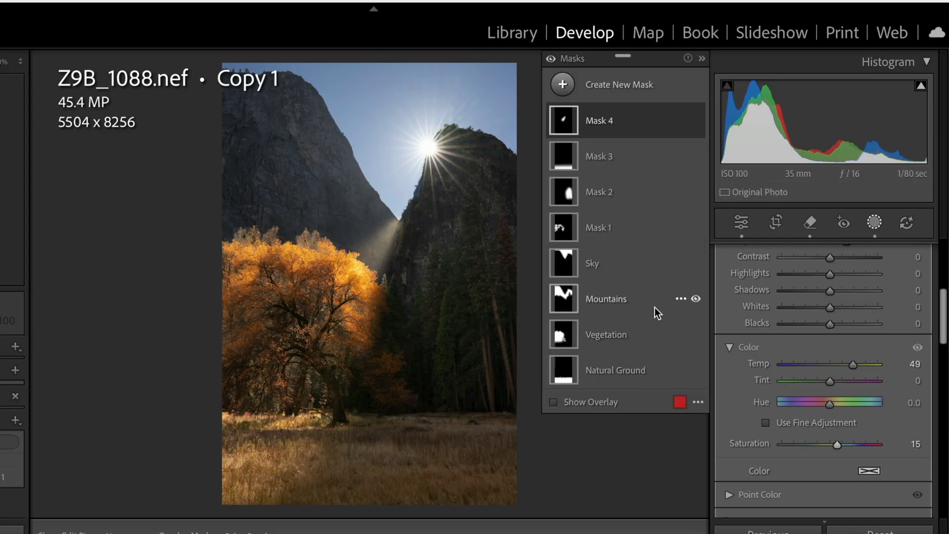
Rename the beam's mask to Beam Light.
scroll(837, 342, "up", 6)
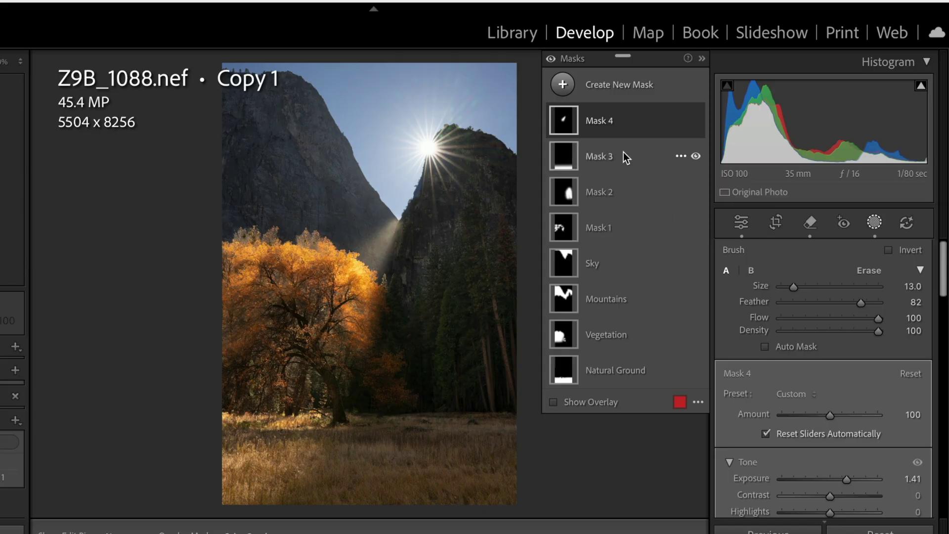
left_click(603, 123)
double_click(603, 122)
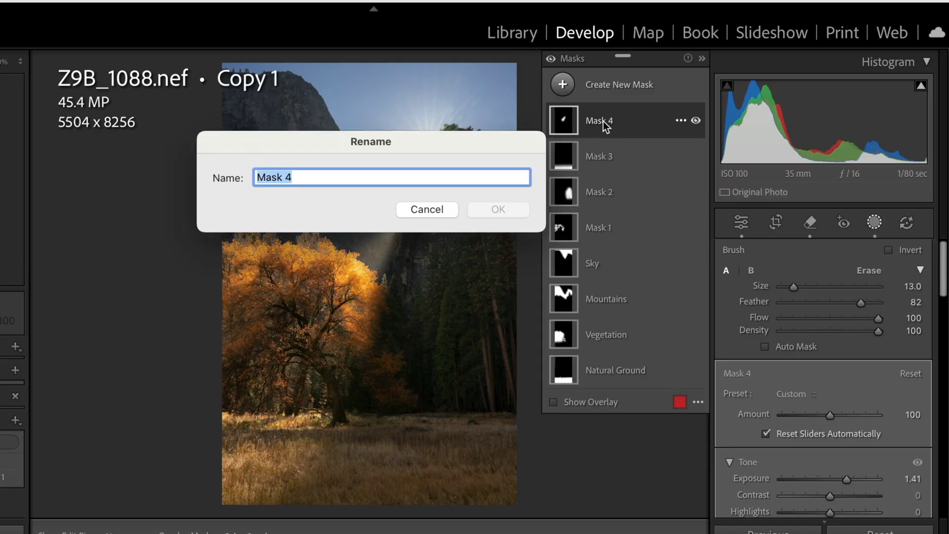
type("Be")
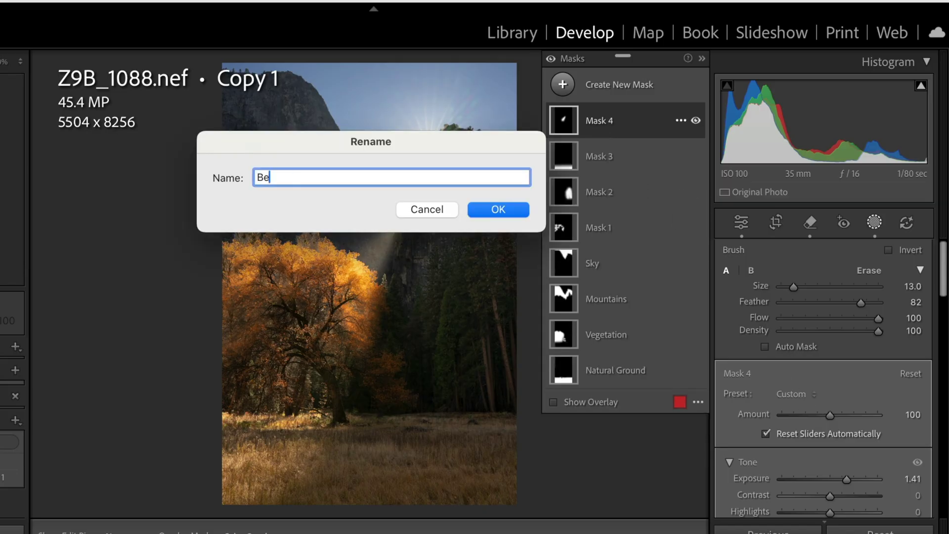
type("am Light")
left_click(490, 210)
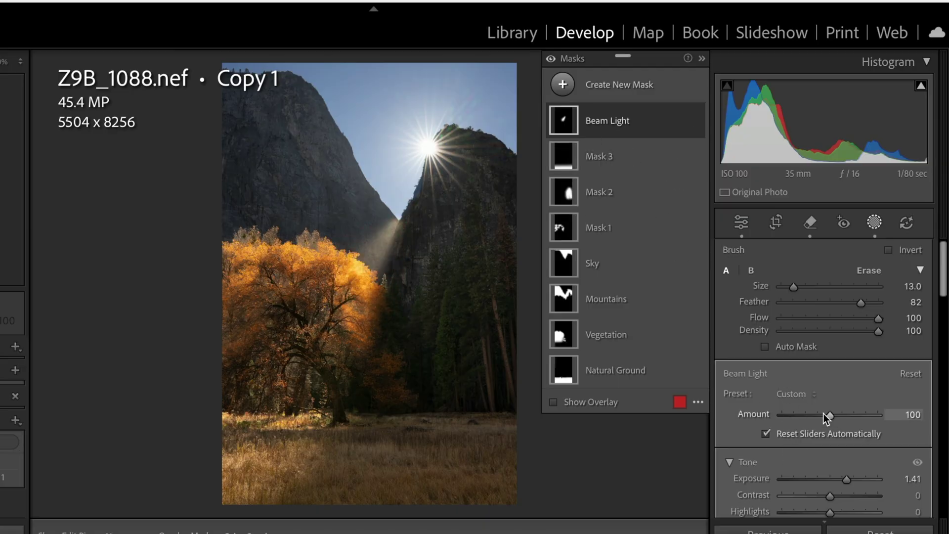
Try stronger and weaker overall strengths for the Beam Light mask and settle on an Amount of 87.
left_click_drag(830, 417, 905, 422)
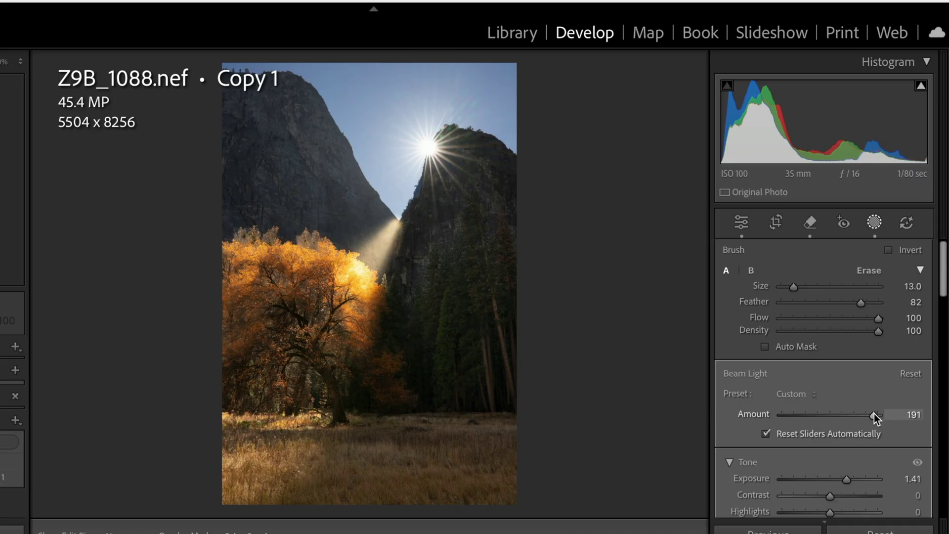
left_click_drag(873, 413, 867, 411)
left_click_drag(832, 407, 821, 419)
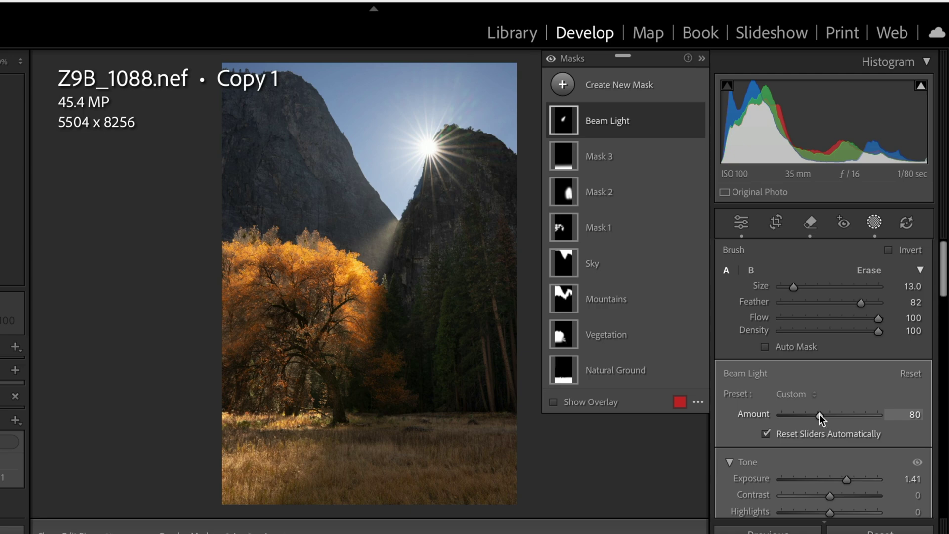
left_click_drag(819, 415, 823, 415)
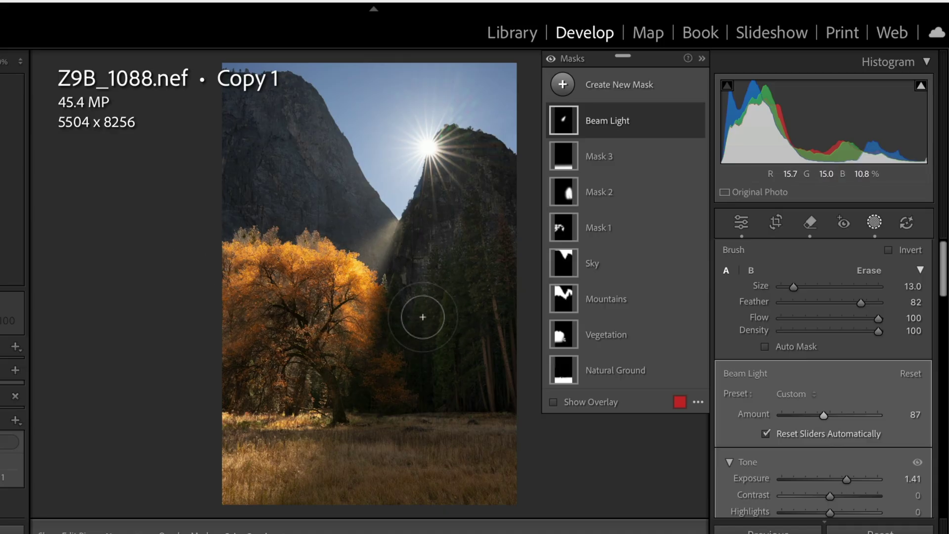
Reduce the Amount of the orange tree's glow mask, Mask 1, to 95.
mouse_move(574, 263)
mouse_move(568, 222)
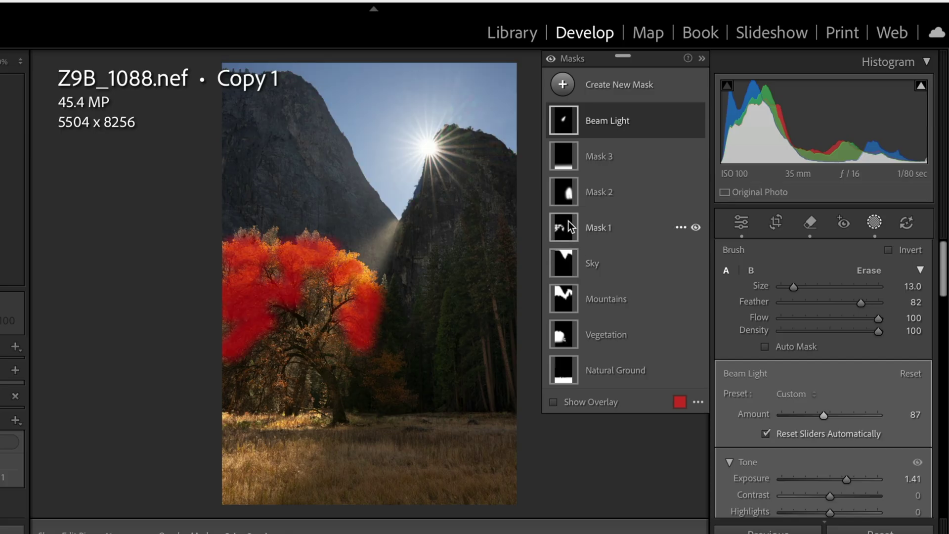
left_click(567, 227)
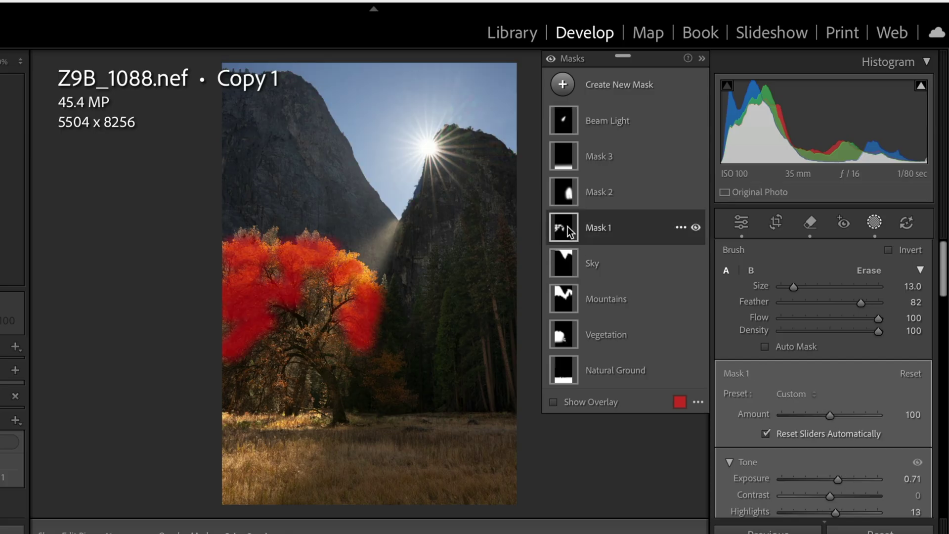
left_click(830, 415)
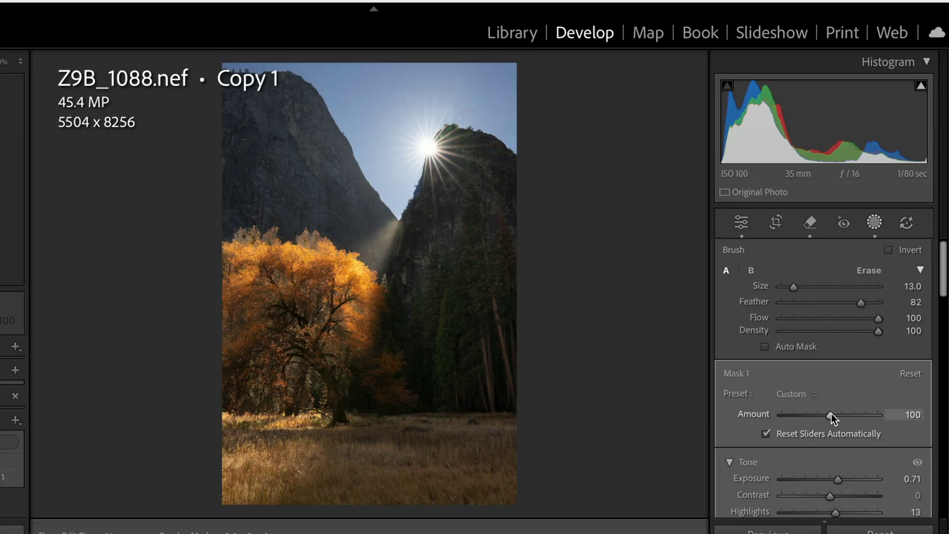
mouse_move(832, 414)
left_mouse_down()
mouse_move(869, 414)
mouse_move(828, 417)
left_mouse_up()
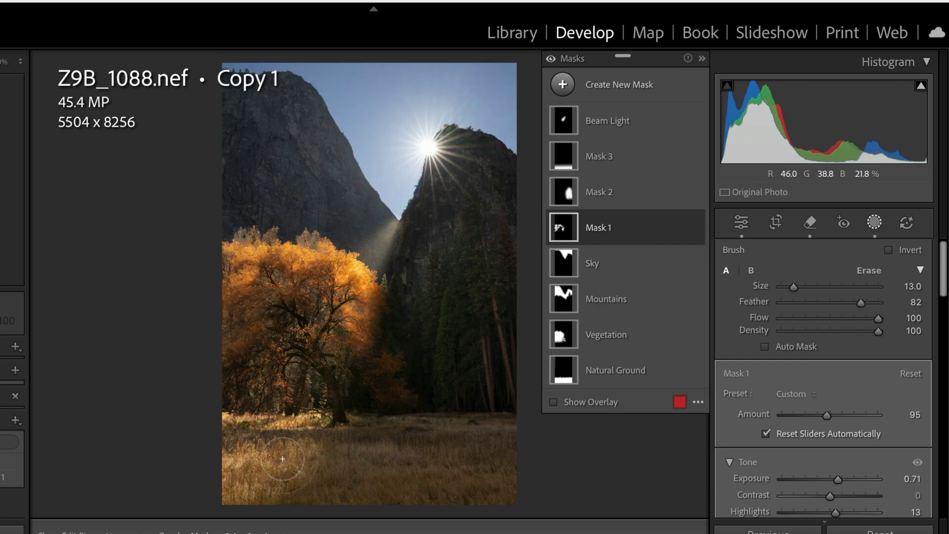
Extend the tree's glow mask over the sunlit meadow grass below the orange tree, using brush sizes 13, 4 and 7.
mouse_move(302, 447)
left_mouse_down()
mouse_move(234, 466)
mouse_move(236, 481)
mouse_move(286, 476)
left_mouse_up()
key("bracketleft")
key("bracketleft")
key("bracketleft")
key("bracketleft")
key("bracketleft")
key("bracketleft")
key("bracketleft")
key("bracketleft")
key("bracketleft")
mouse_move(311, 423)
left_mouse_down()
mouse_move(250, 426)
mouse_move(281, 411)
mouse_move(221, 419)
mouse_move(279, 416)
mouse_move(283, 439)
left_mouse_up()
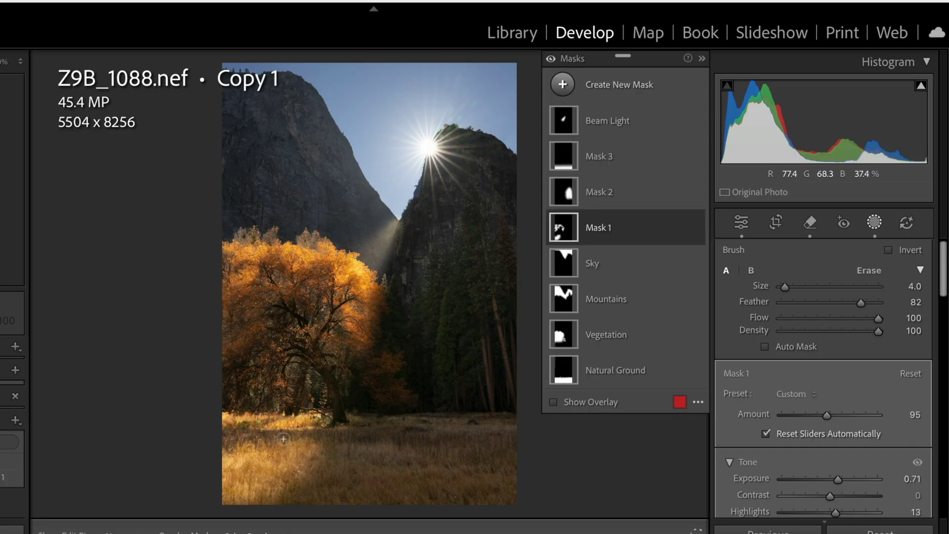
key("bracketright")
key("bracketright")
key("bracketright")
left_click_drag(250, 496, 250, 496)
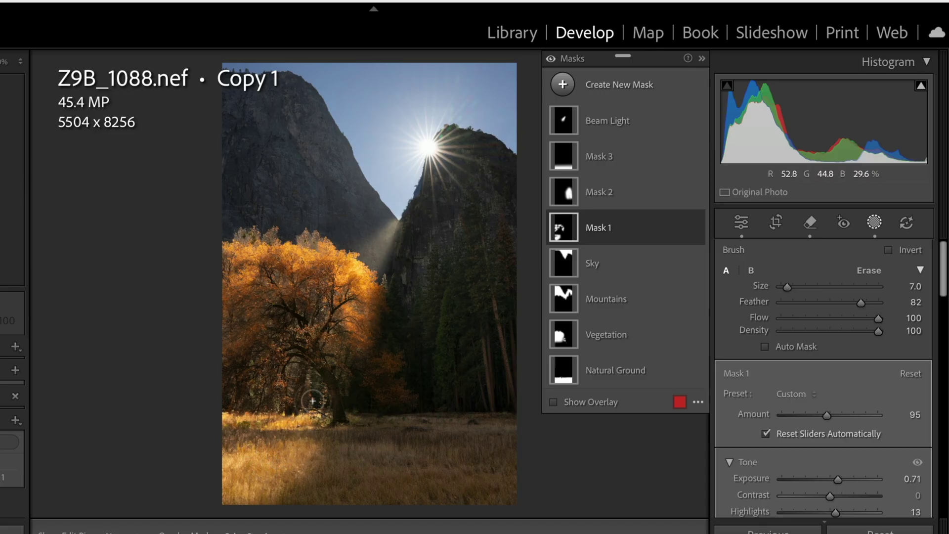
Compare the edited photo with its unedited version against a blacked-out screen.
key("l")
key("l")
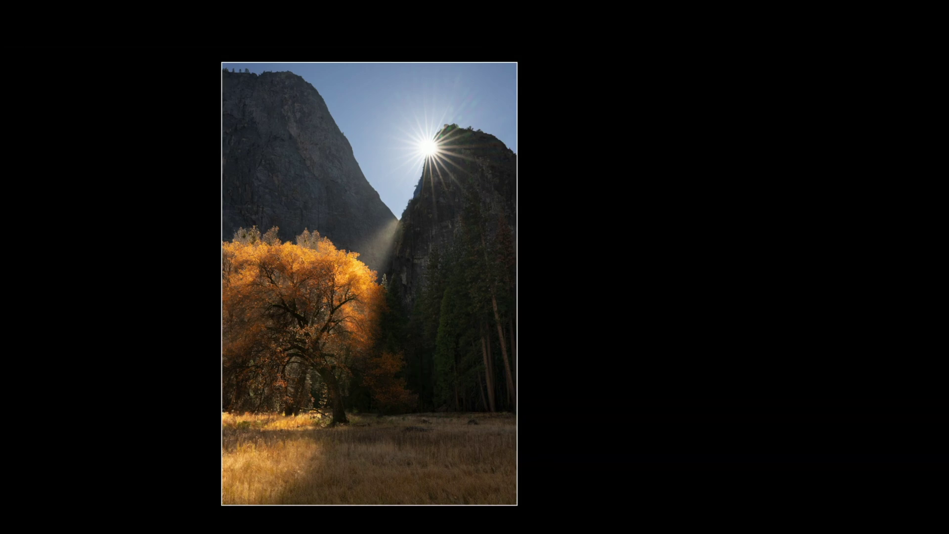
key("backslash")
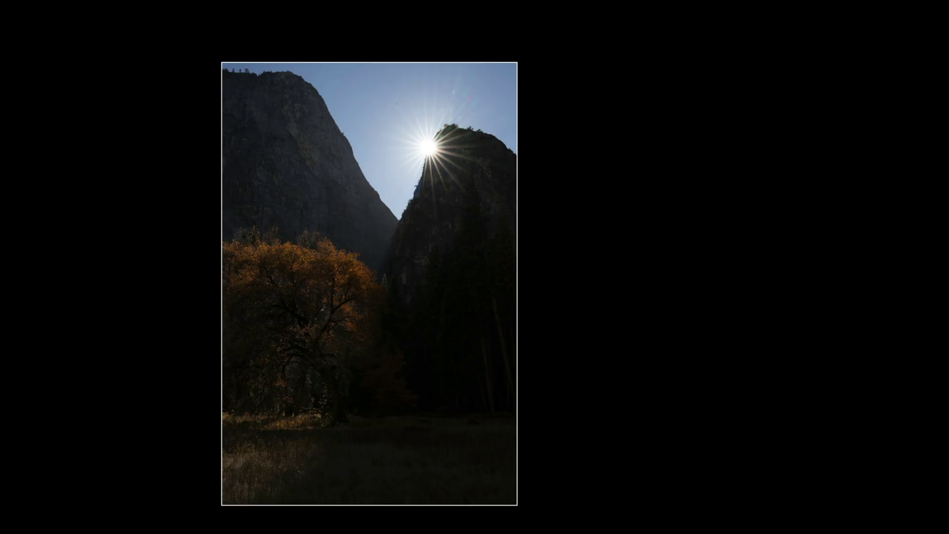
key("backslash")
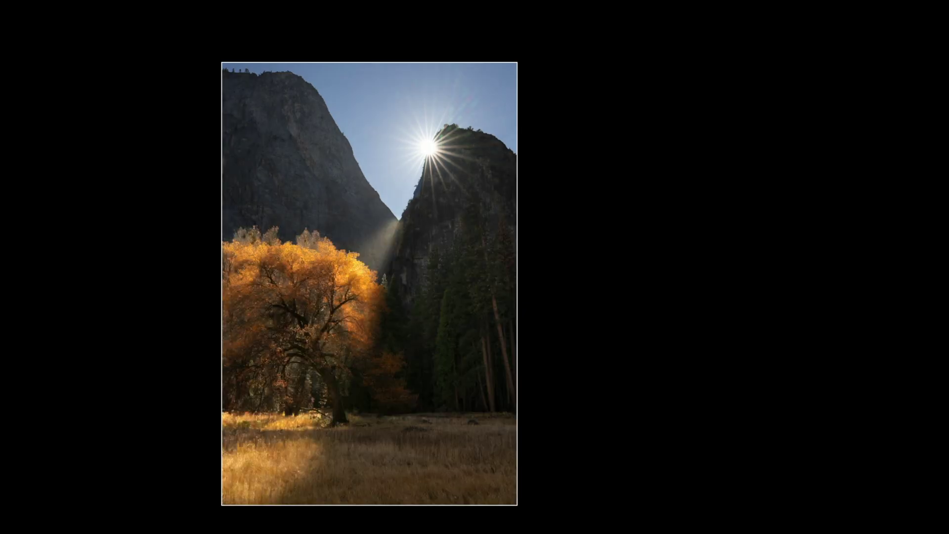